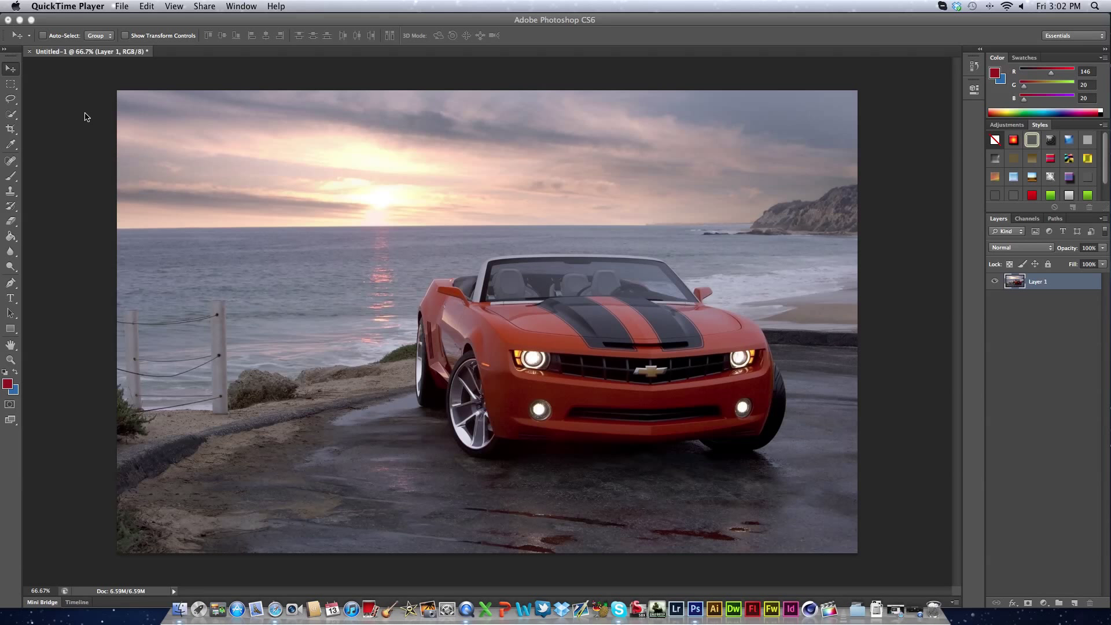
# Set the foreground colour to a bright orange (R 240, G 158, B 40).
pyautogui.click(47, 93)
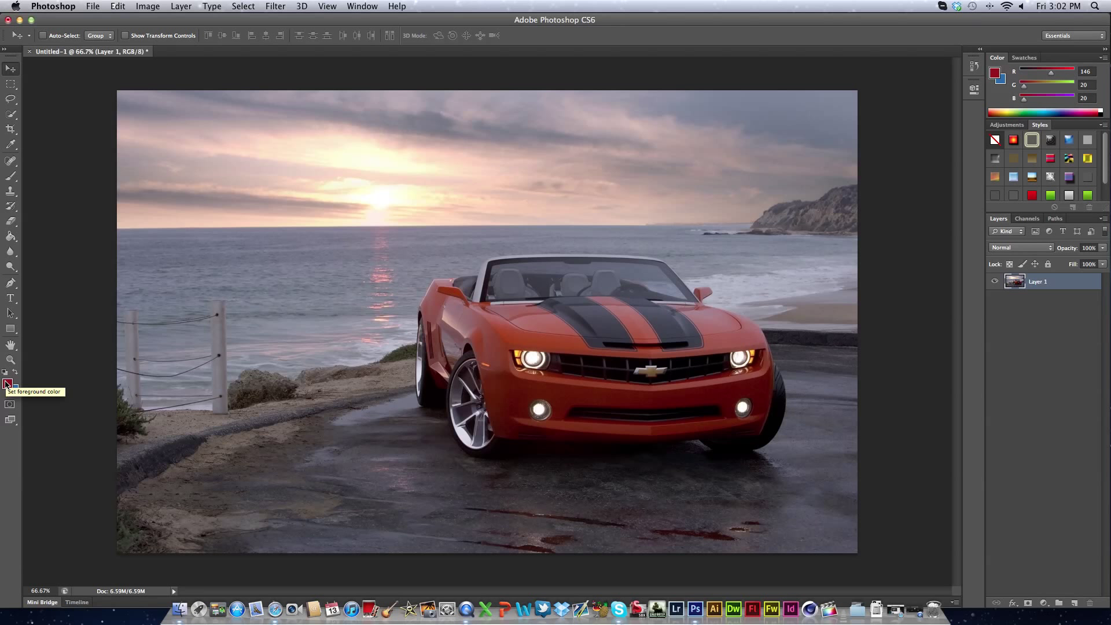
pyautogui.click(7, 384)
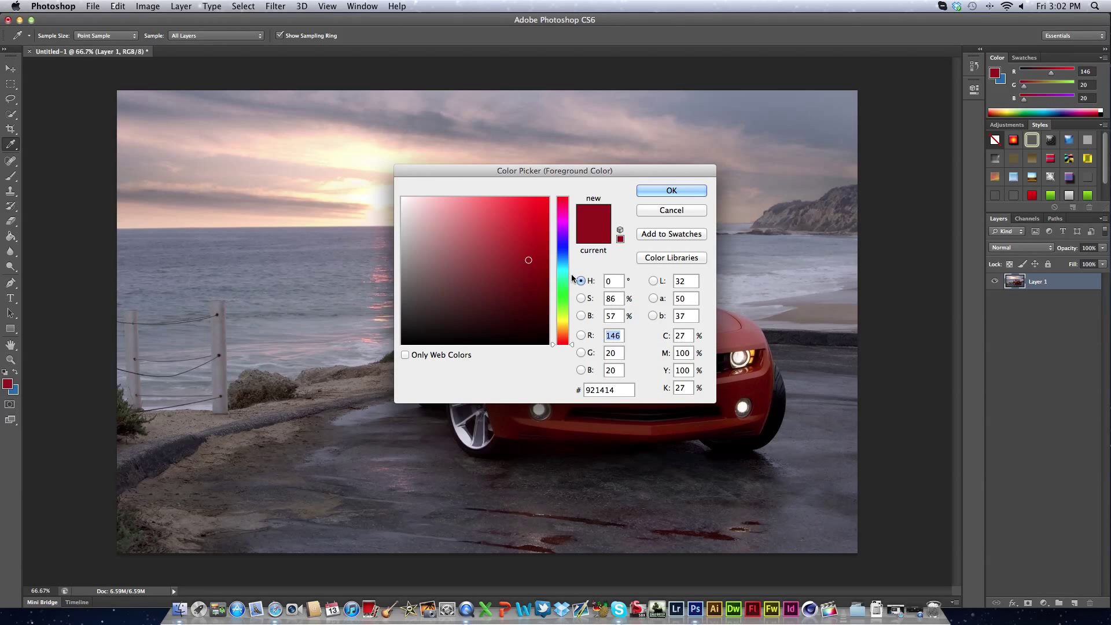
pyautogui.click(564, 254)
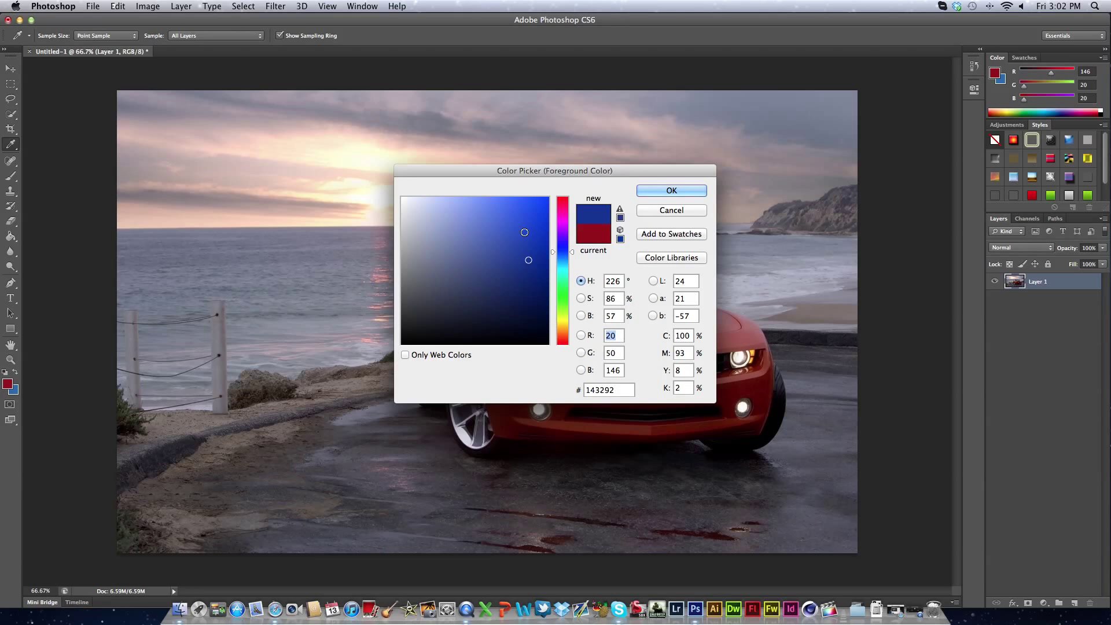
pyautogui.click(552, 214)
pyautogui.click(518, 208)
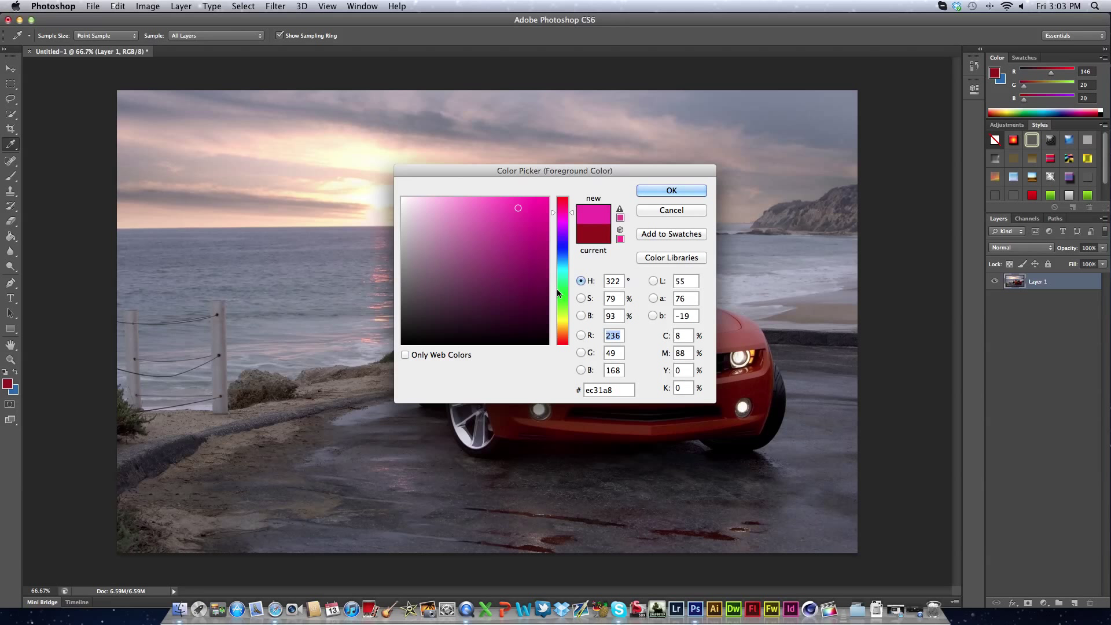
pyautogui.click(563, 320)
pyautogui.click(525, 263)
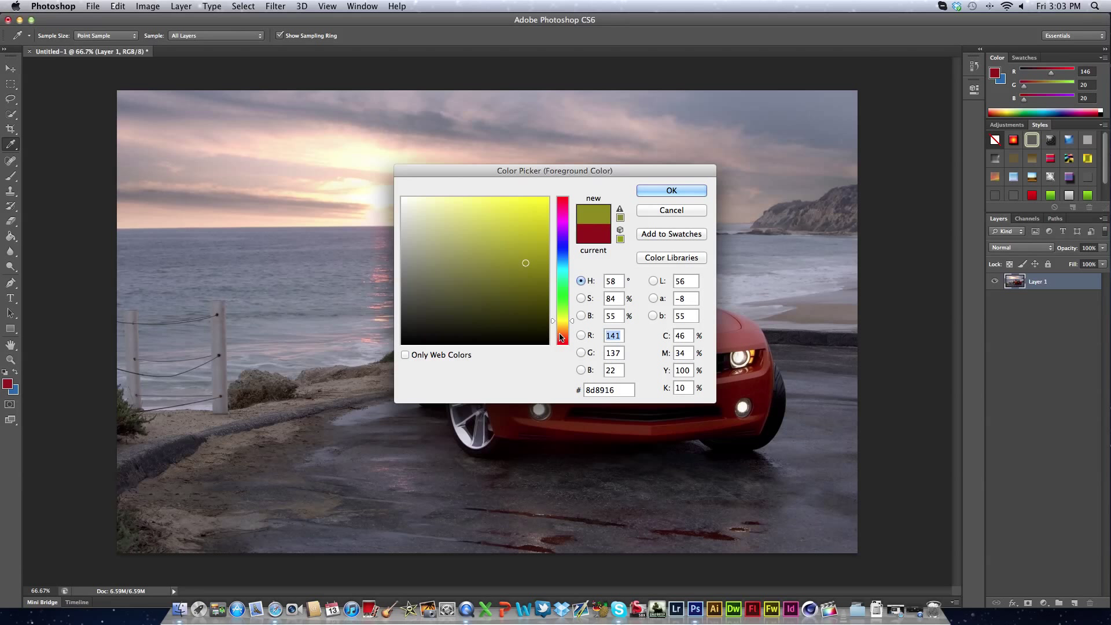
pyautogui.click(562, 330)
pyautogui.moveTo(533, 263); pyautogui.dragTo(524, 205)
pyautogui.click(665, 192)
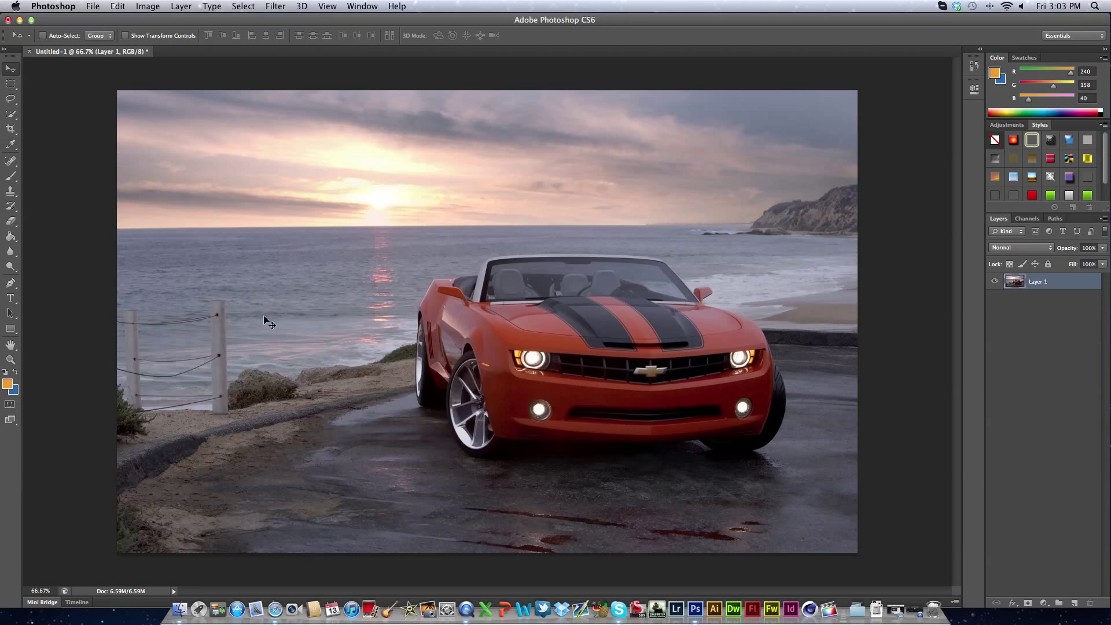
# Set up the Brush tool with a soft round 300 px tip, try one dab in the sky and undo it.
pyautogui.click(12, 222)
pyautogui.click(11, 177)
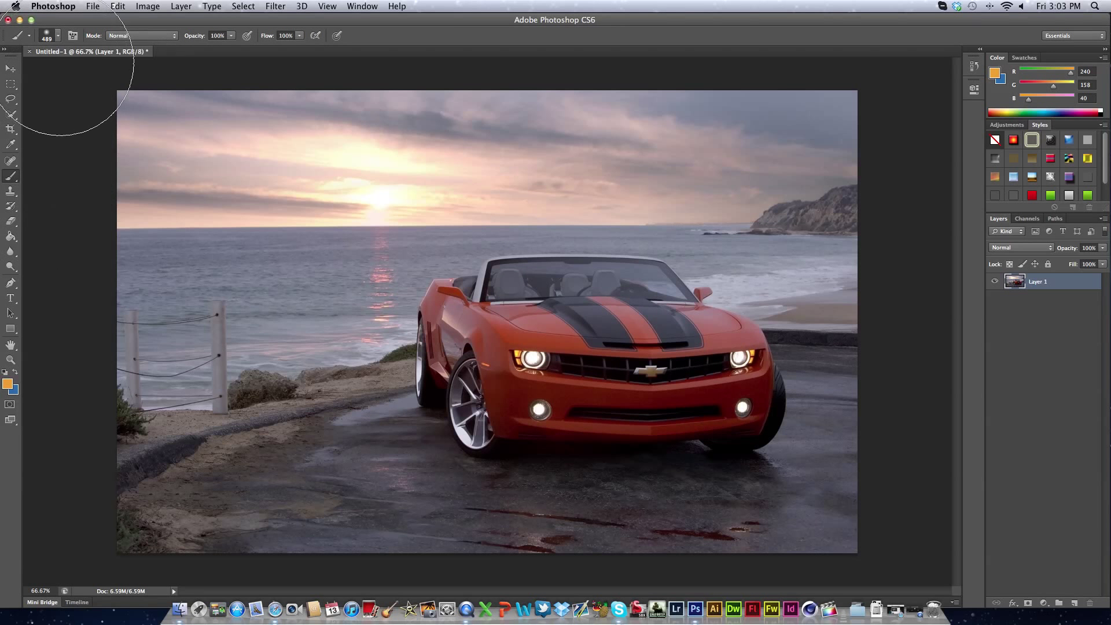
pyautogui.click(58, 35)
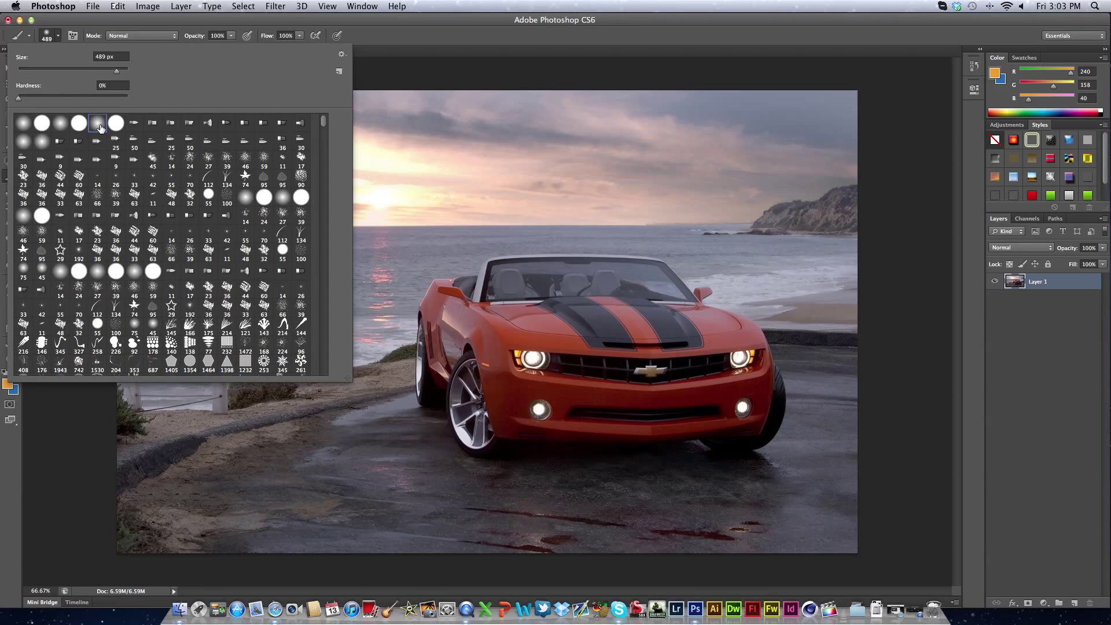
pyautogui.moveTo(116, 71); pyautogui.dragTo(118, 72)
pyautogui.click(449, 179)
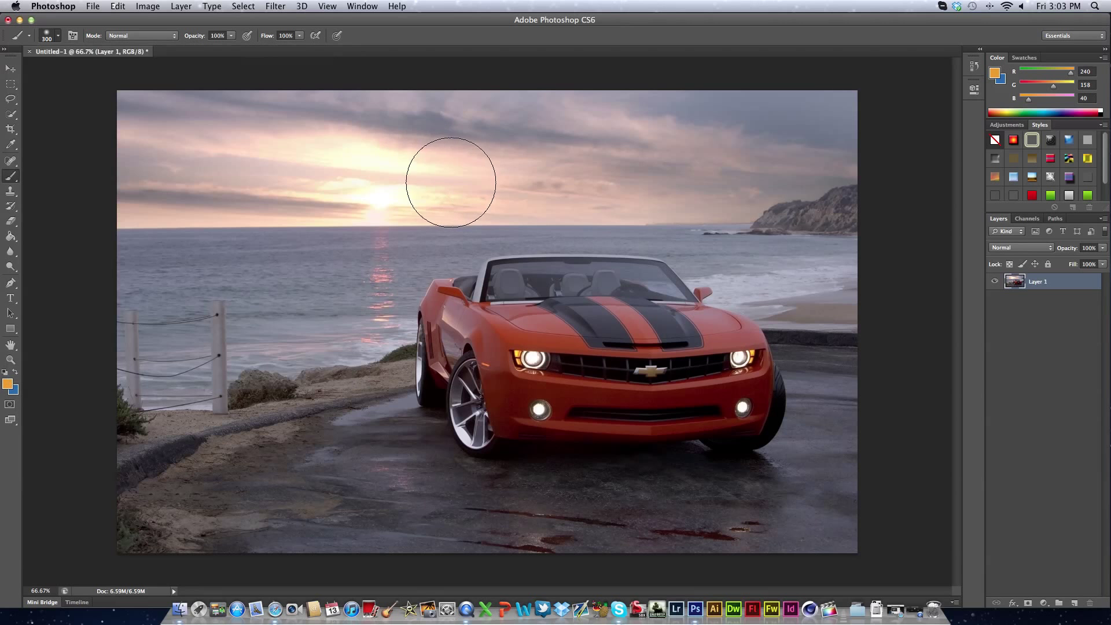
pyautogui.click(461, 179)
pyautogui.press('super+z')
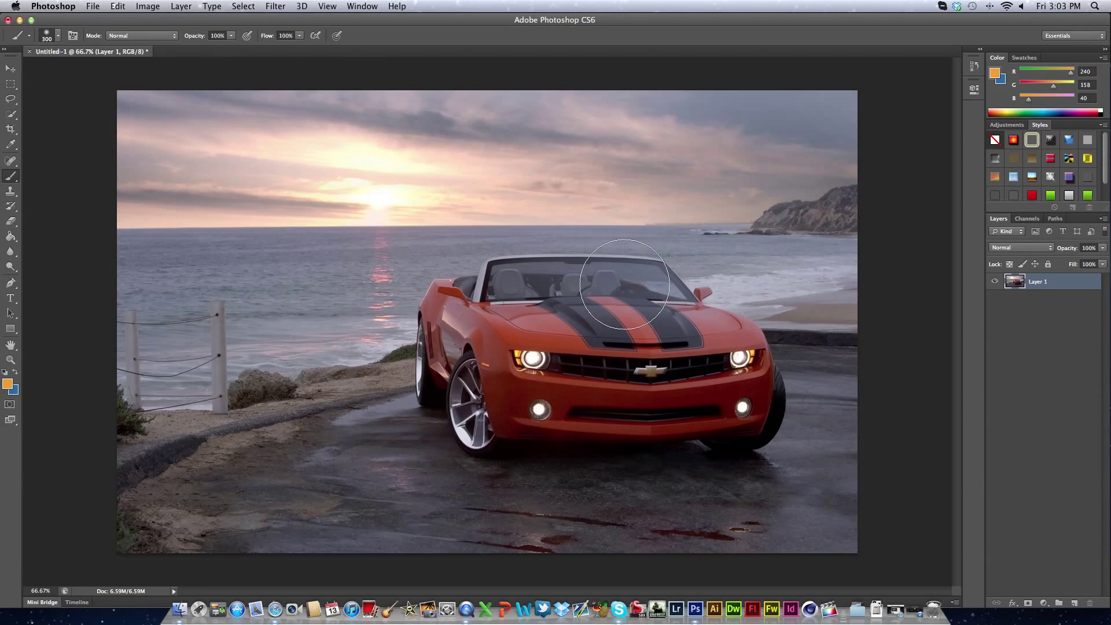
# Paint one orange dab in the sky on each side above the sun, each on its own new layer.
pyautogui.click(1074, 605)
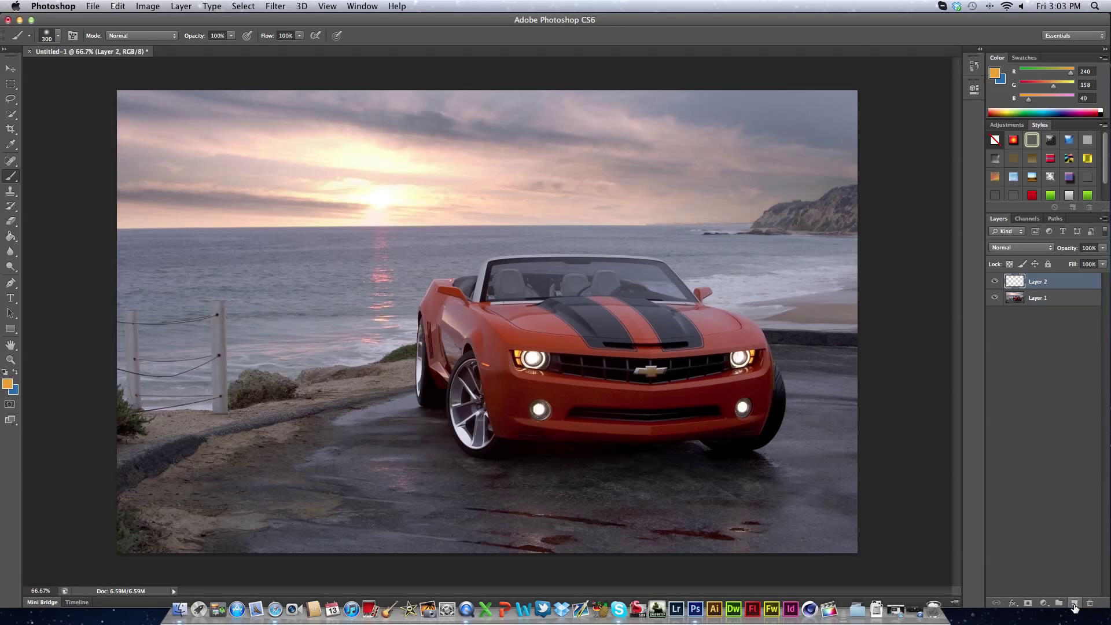
pyautogui.click(465, 164)
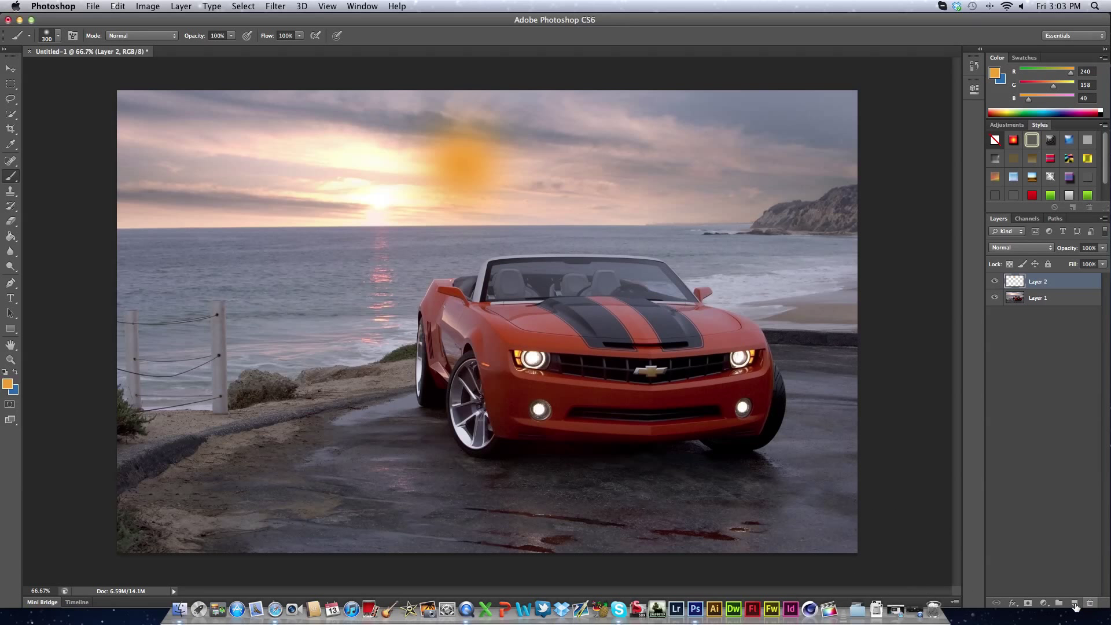
pyautogui.click(1074, 603)
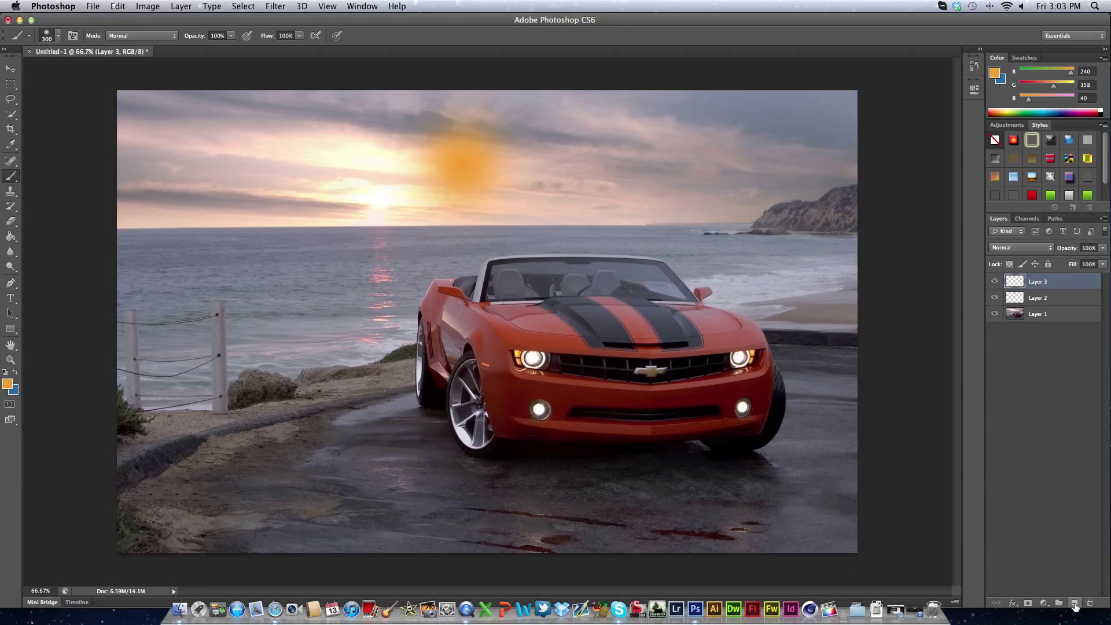
pyautogui.click(310, 154)
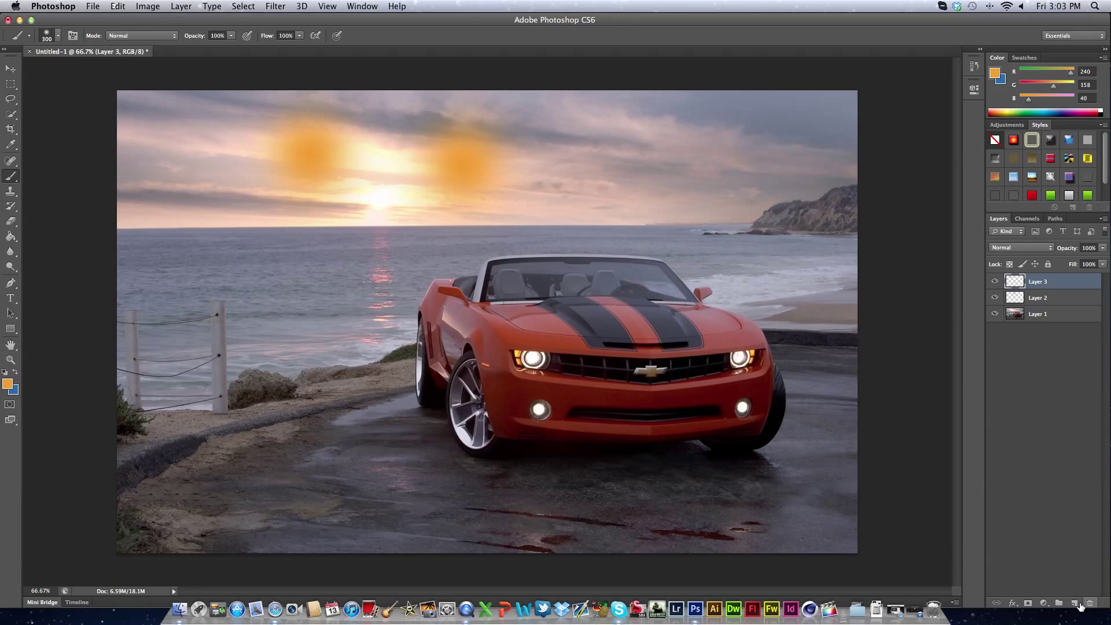
# On another new layer, paint two smaller orange dabs on either side of the sun with a 140 px brush.
pyautogui.click(1077, 604)
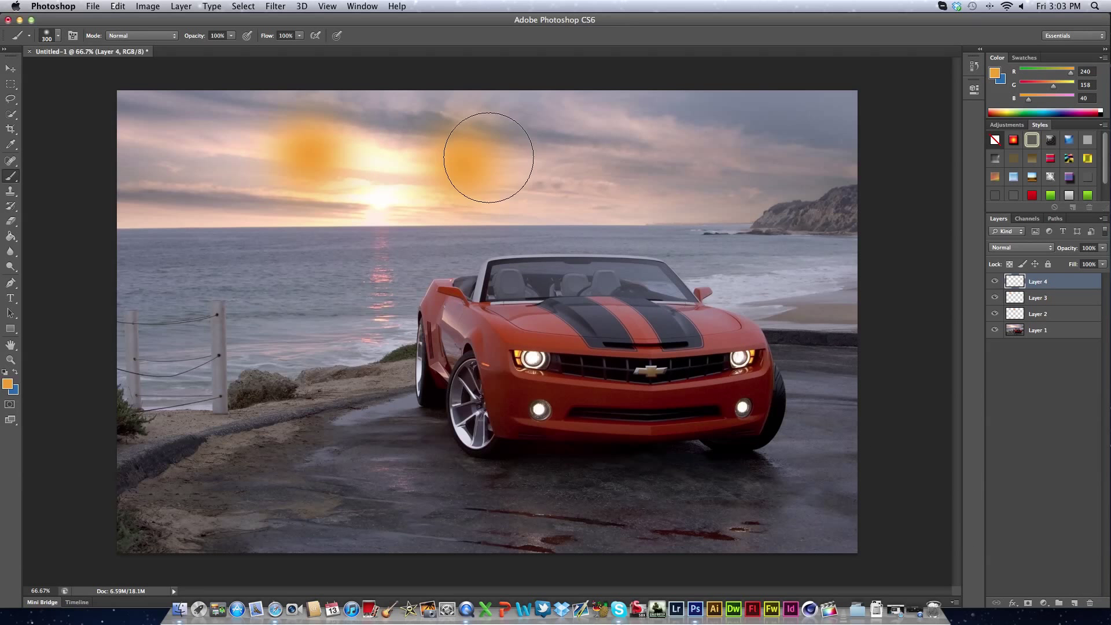
pyautogui.click(57, 36)
pyautogui.moveTo(92, 74); pyautogui.dragTo(84, 77)
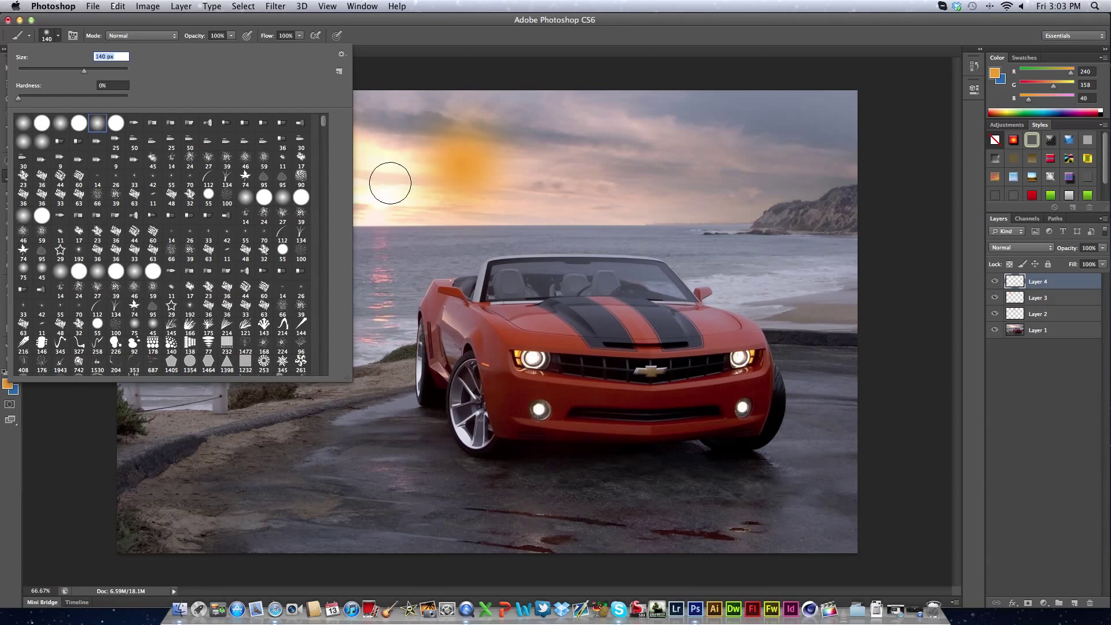
pyautogui.click(413, 204)
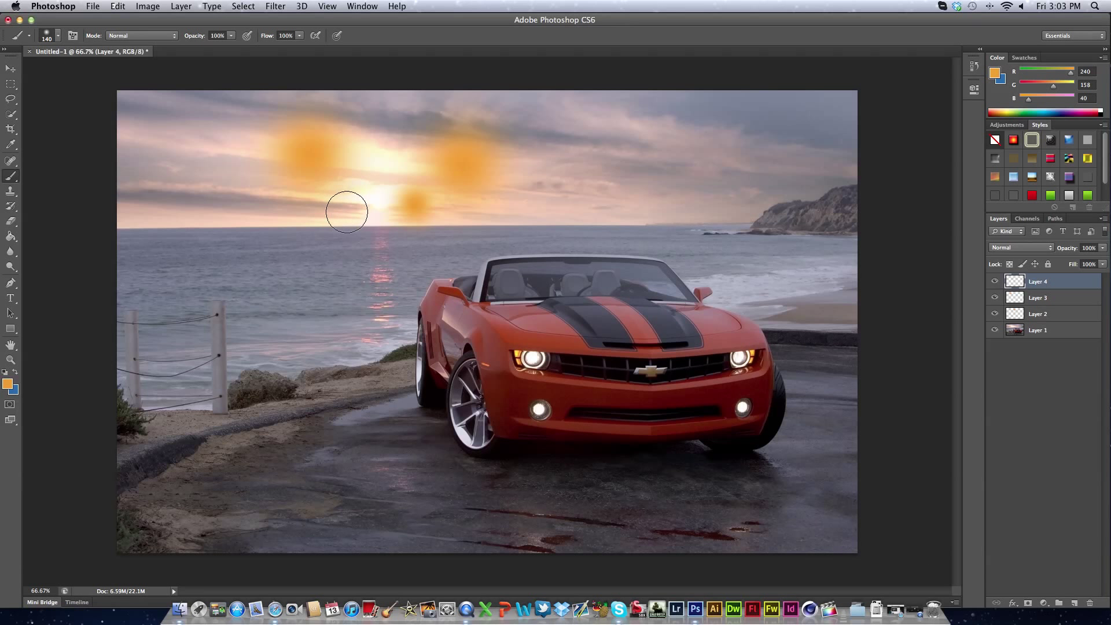
pyautogui.click(343, 206)
# Select the three orange dab layers together and set their blend mode to Overlay.
pyautogui.click(4, 70)
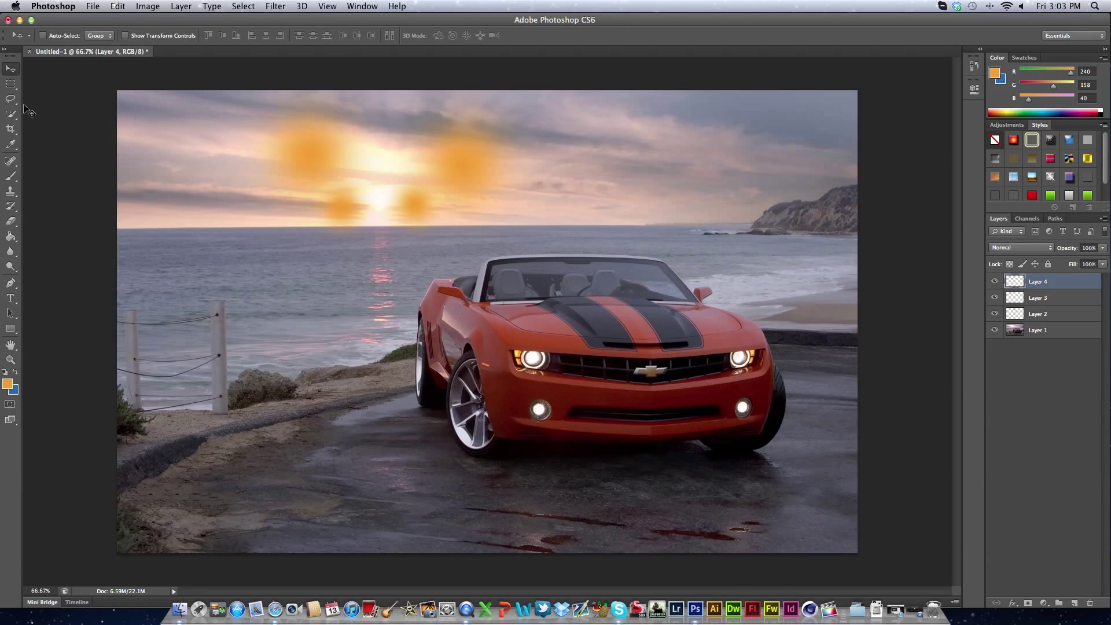
pyautogui.keyDown('shift'); pyautogui.click(1059, 297); pyautogui.keyUp('shift')
pyautogui.keyDown('shift'); pyautogui.click(1059, 313); pyautogui.keyUp('shift')
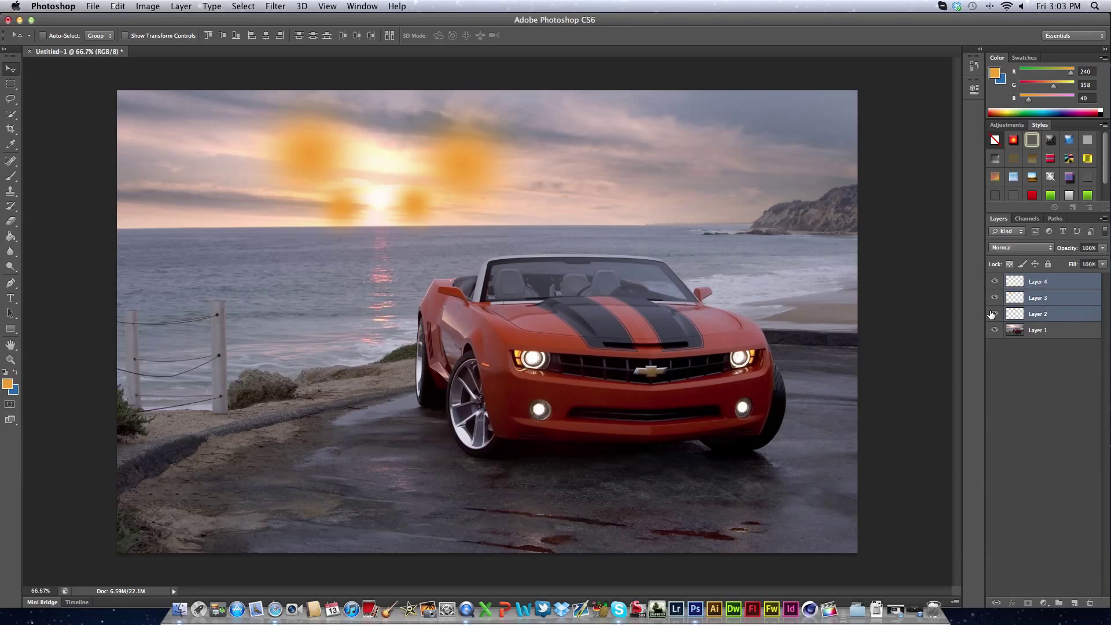
pyautogui.click(1022, 248)
pyautogui.click(1006, 358)
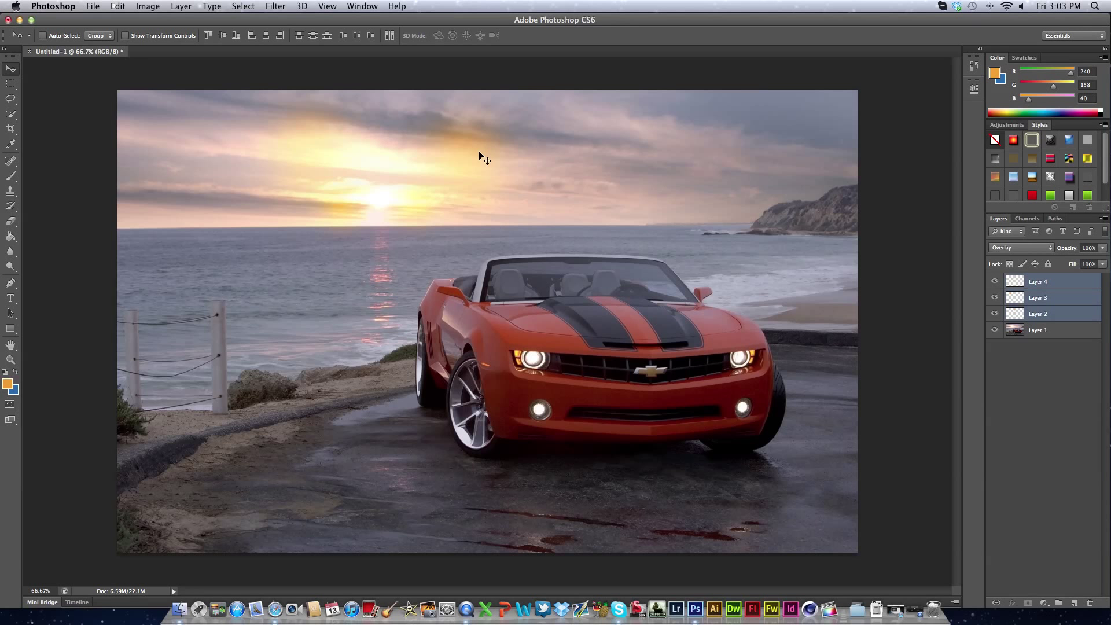
# Lower the opacity of the three selected dab layers to 20%.
pyautogui.moveTo(1071, 253); pyautogui.dragTo(1039, 250)
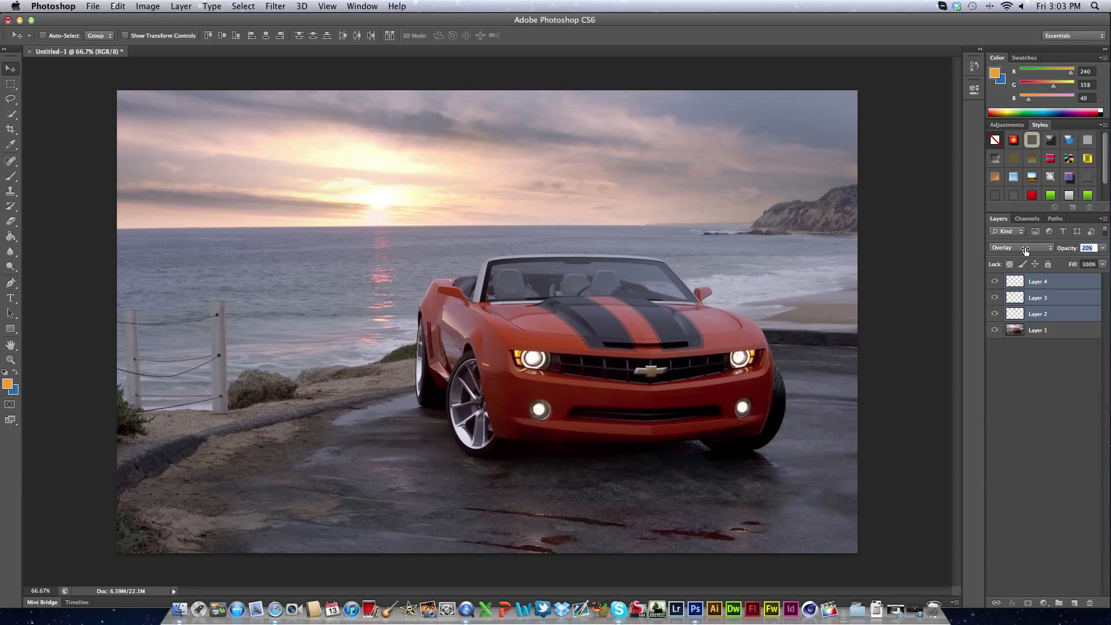
pyautogui.moveTo(1033, 250); pyautogui.dragTo(1034, 250)
pyautogui.moveTo(1067, 250); pyautogui.dragTo(1070, 250)
pyautogui.moveTo(1065, 249); pyautogui.dragTo(1063, 250)
pyautogui.moveTo(1057, 254); pyautogui.dragTo(1062, 253)
# Add a Vibrance adjustment layer above the dab layers with vibrance +50 and saturation +14.
pyautogui.click(1043, 603)
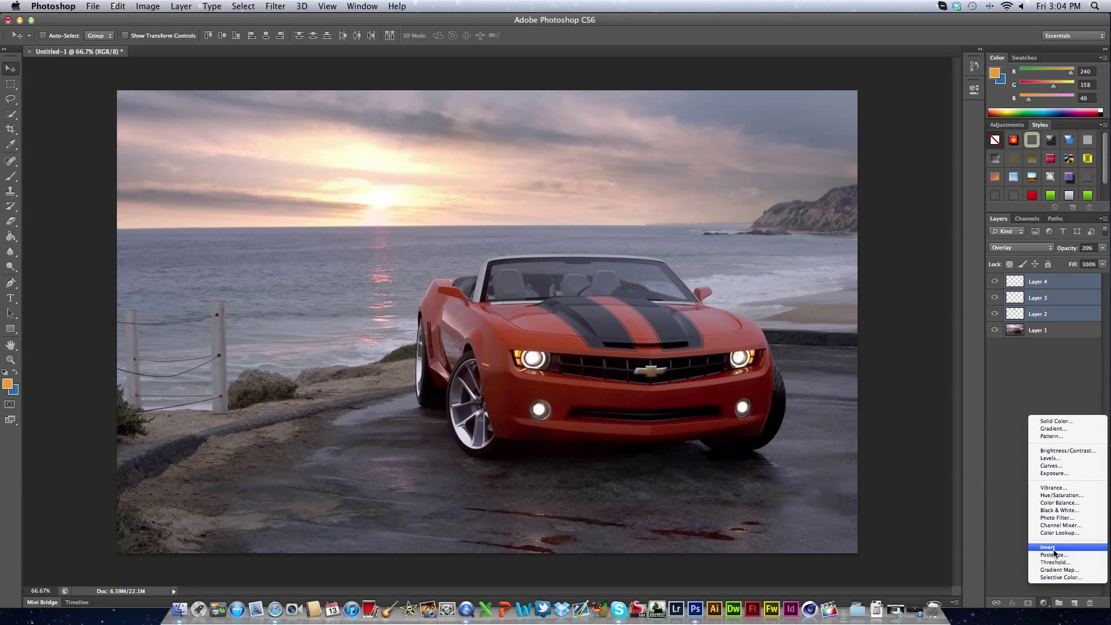
pyautogui.click(1055, 487)
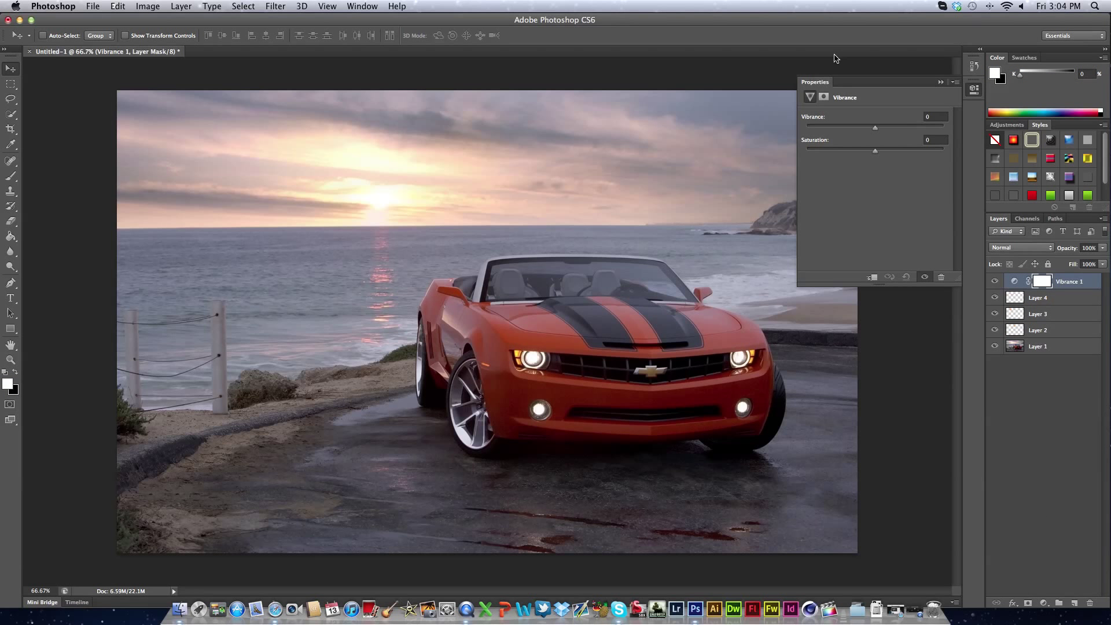
pyautogui.moveTo(876, 155)
pyautogui.mouseDown()
pyautogui.moveTo(968, 161)
pyautogui.moveTo(803, 163)
pyautogui.moveTo(874, 172)
pyautogui.mouseUp()
pyautogui.moveTo(886, 171); pyautogui.dragTo(886, 169)
pyautogui.moveTo(938, 138); pyautogui.dragTo(958, 138)
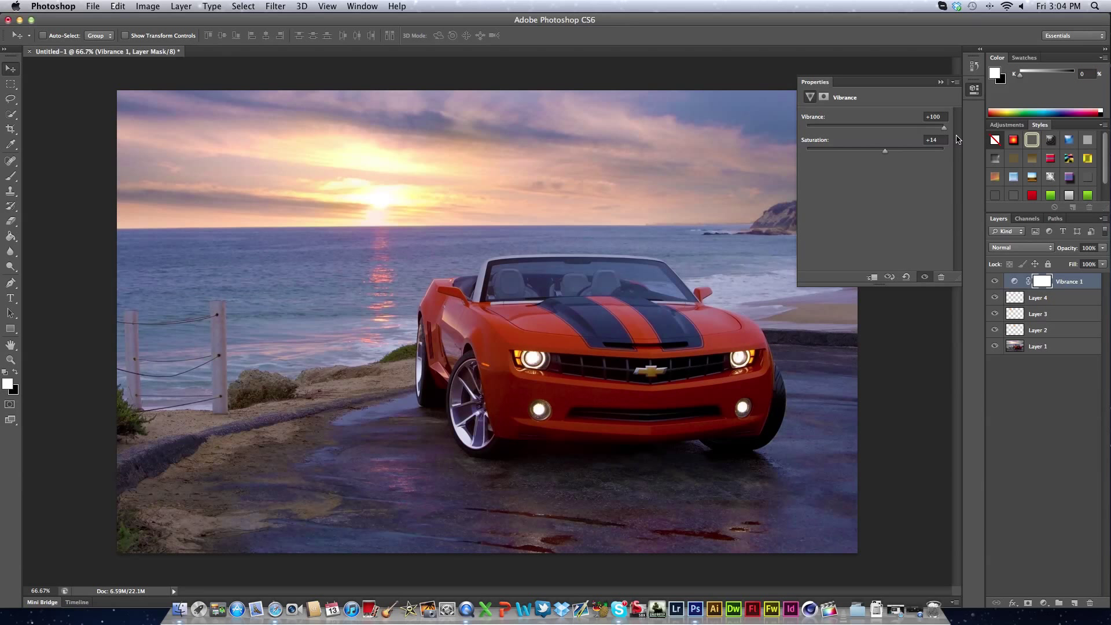
pyautogui.moveTo(943, 141); pyautogui.dragTo(909, 140)
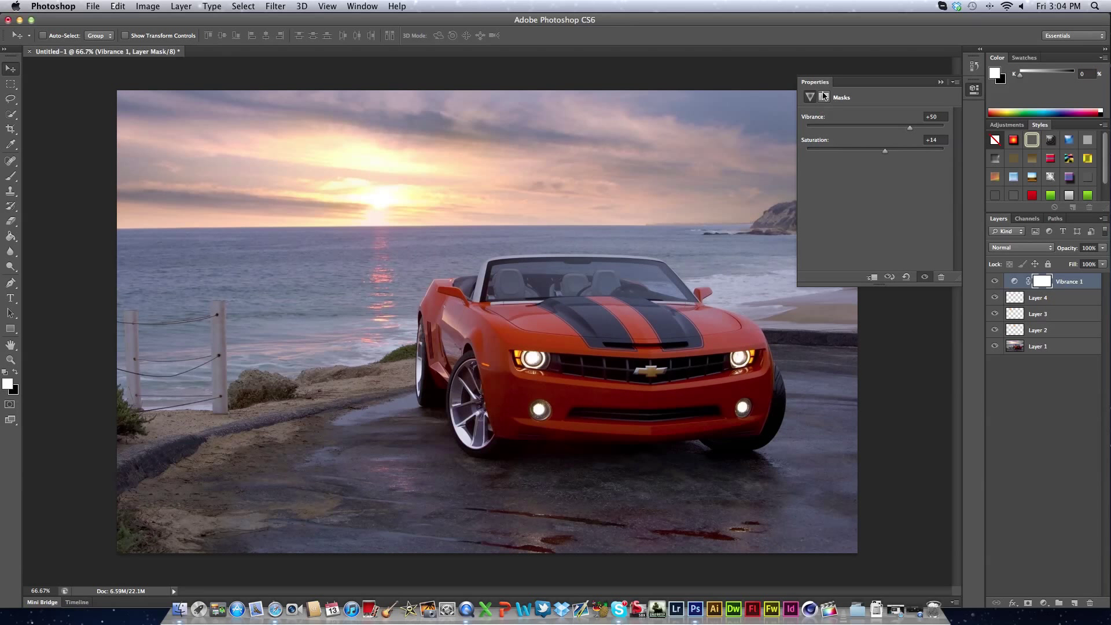
pyautogui.click(940, 82)
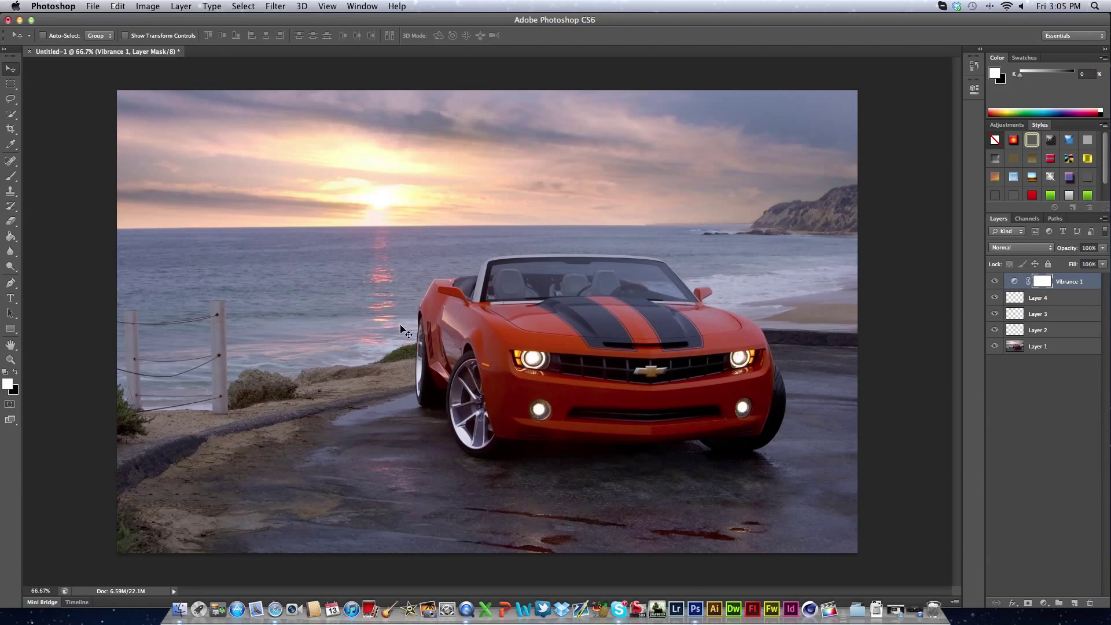
# On a new layer, brush a vertical orange stroke over the sun's reflection in the water.
pyautogui.click(1075, 603)
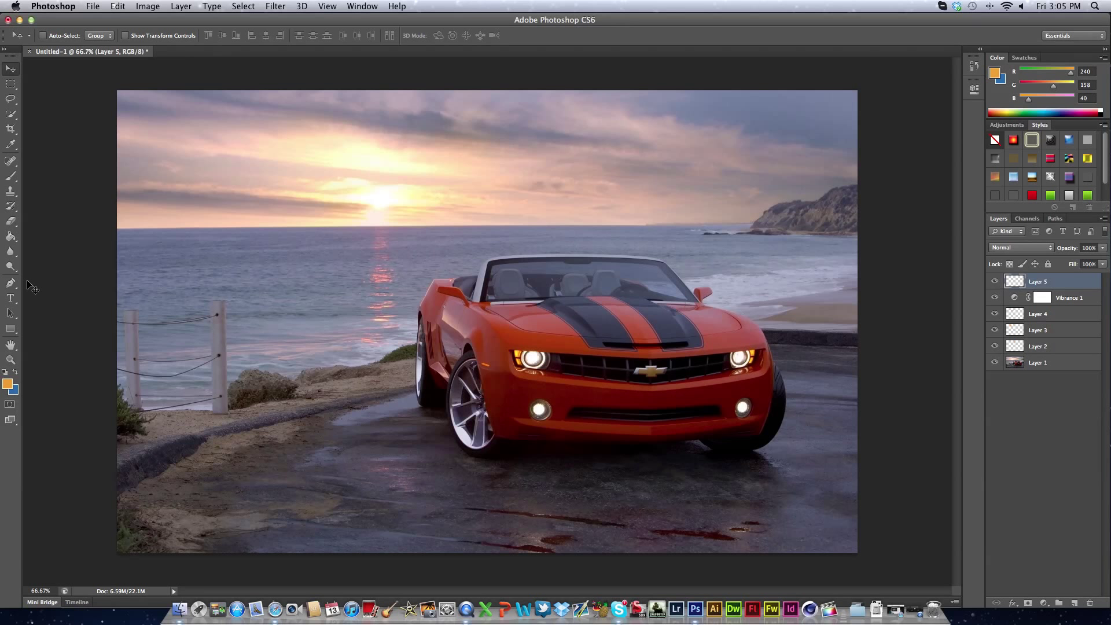
pyautogui.click(10, 144)
pyautogui.click(11, 175)
pyautogui.moveTo(382, 241); pyautogui.dragTo(380, 341)
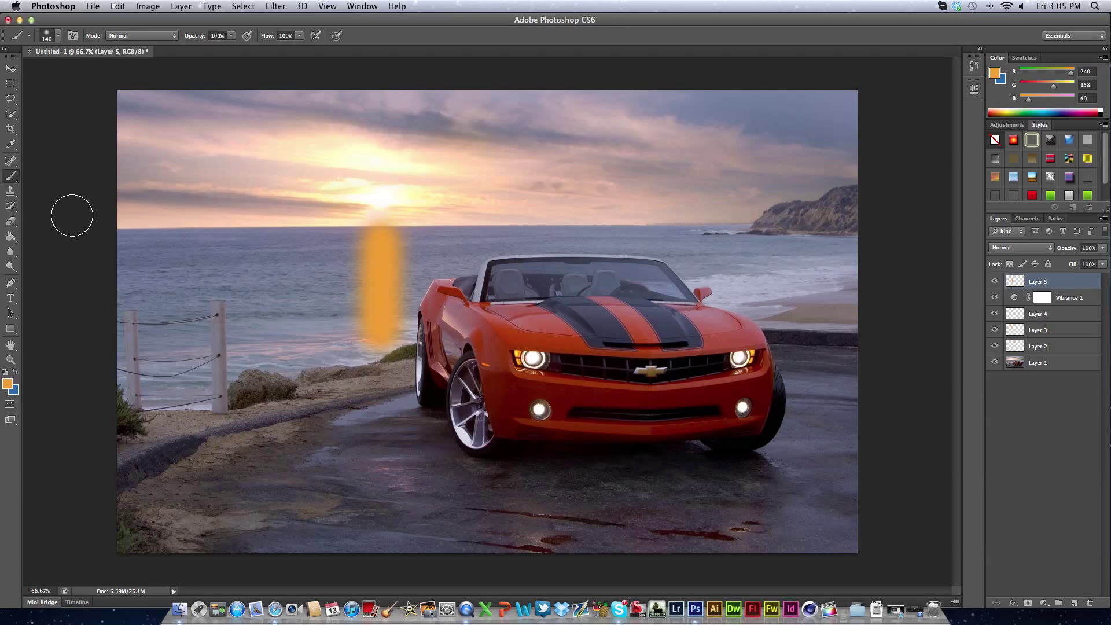
# Blend the reflection stroke layer using Overlay mode at 16% opacity.
pyautogui.click(10, 68)
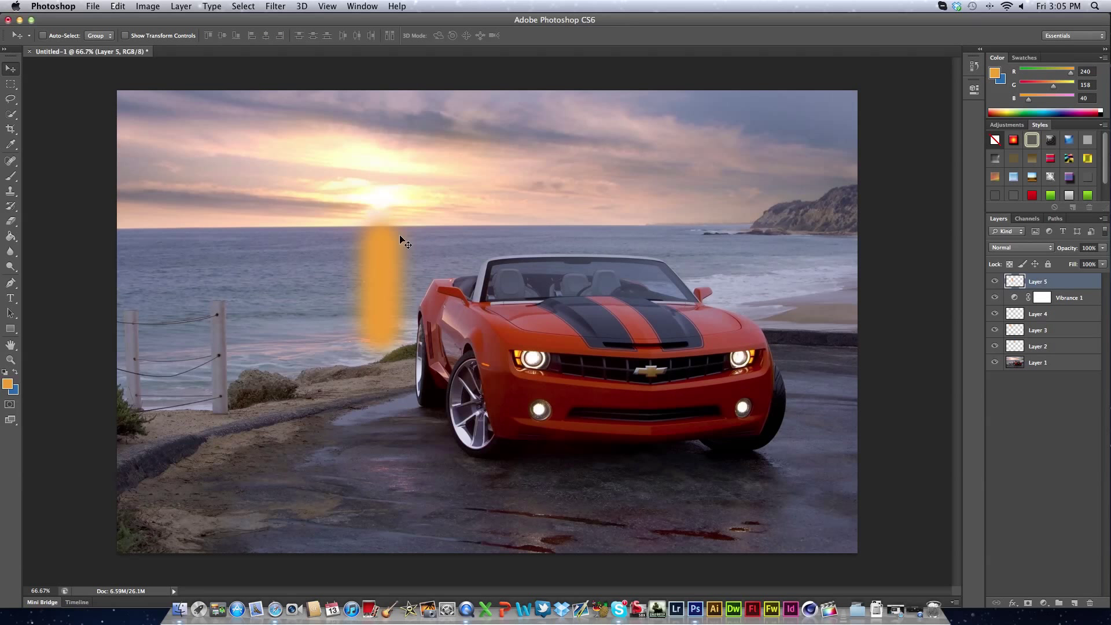
pyautogui.click(1044, 247)
pyautogui.click(1023, 356)
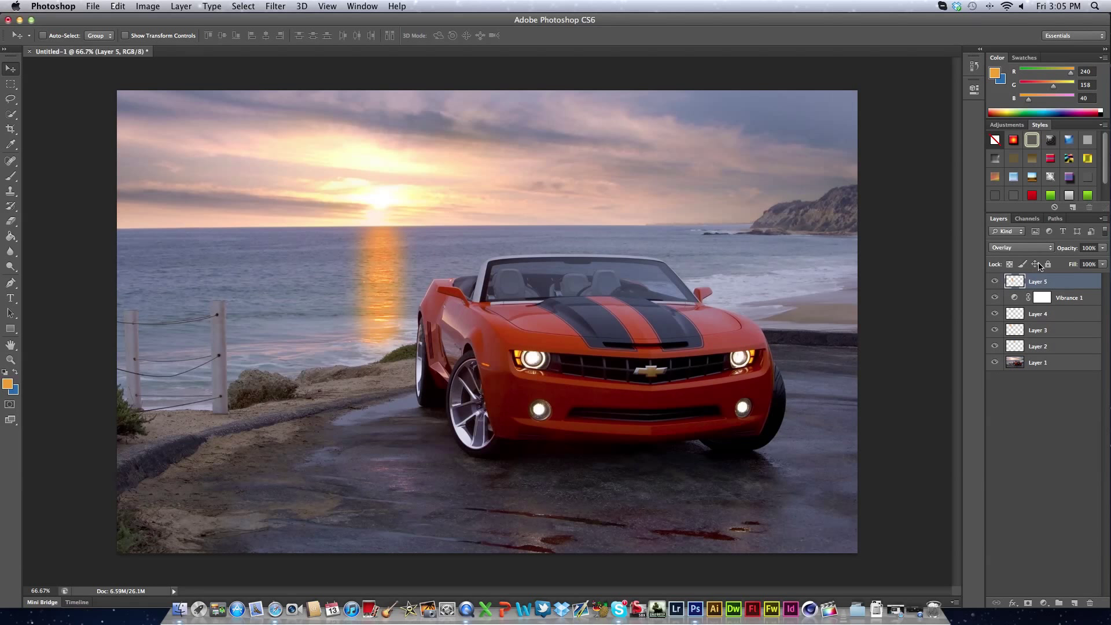
pyautogui.moveTo(1068, 251); pyautogui.dragTo(1029, 247)
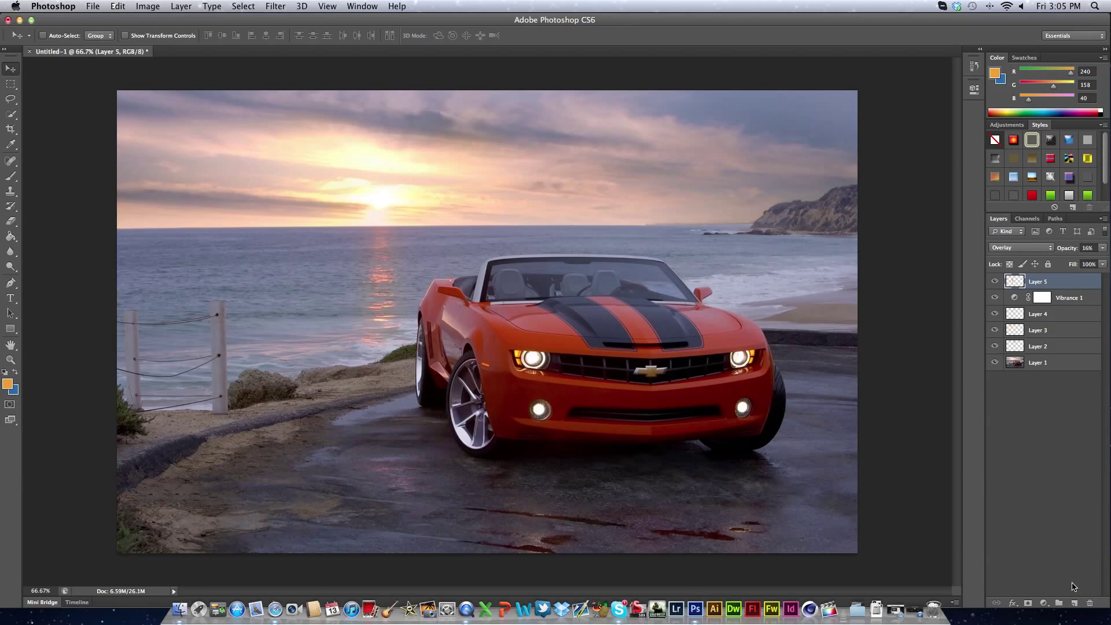
# Add an Exposure adjustment layer on top with an offset of -0.0336.
pyautogui.click(1045, 603)
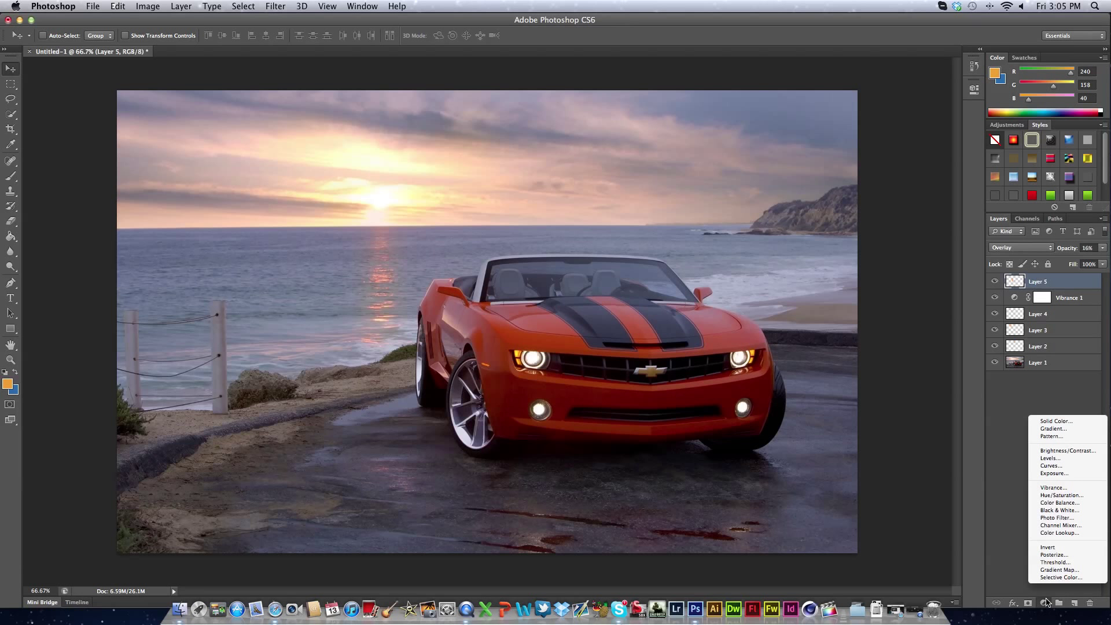
pyautogui.click(1054, 473)
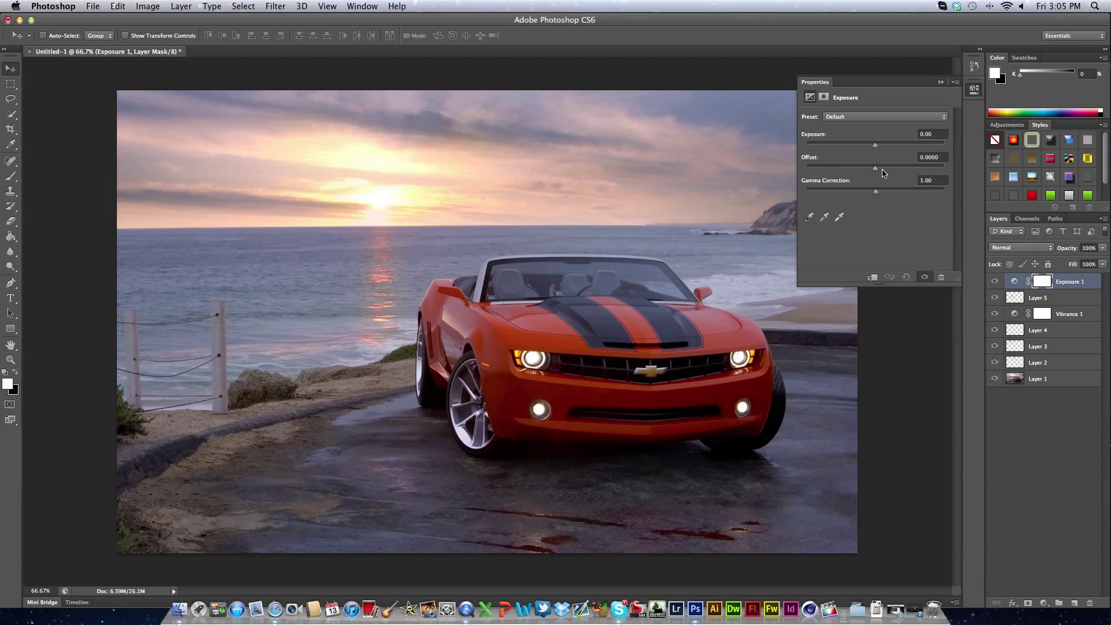
pyautogui.moveTo(875, 168)
pyautogui.mouseDown()
pyautogui.moveTo(899, 169)
pyautogui.moveTo(872, 175)
pyautogui.mouseUp()
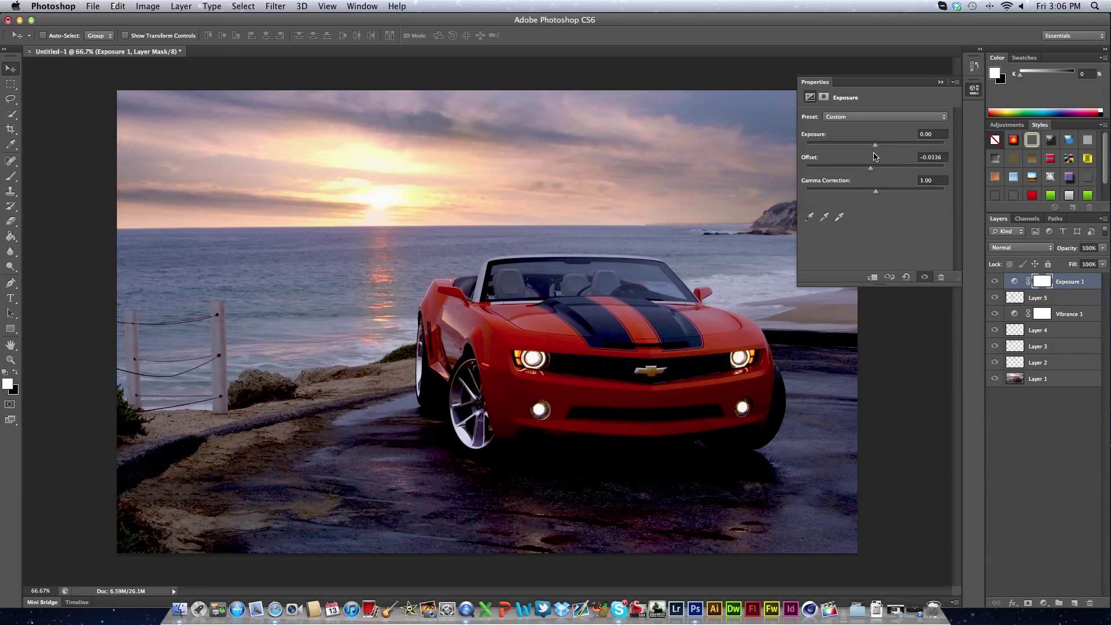
pyautogui.moveTo(878, 152); pyautogui.dragTo(876, 151)
pyautogui.click(942, 83)
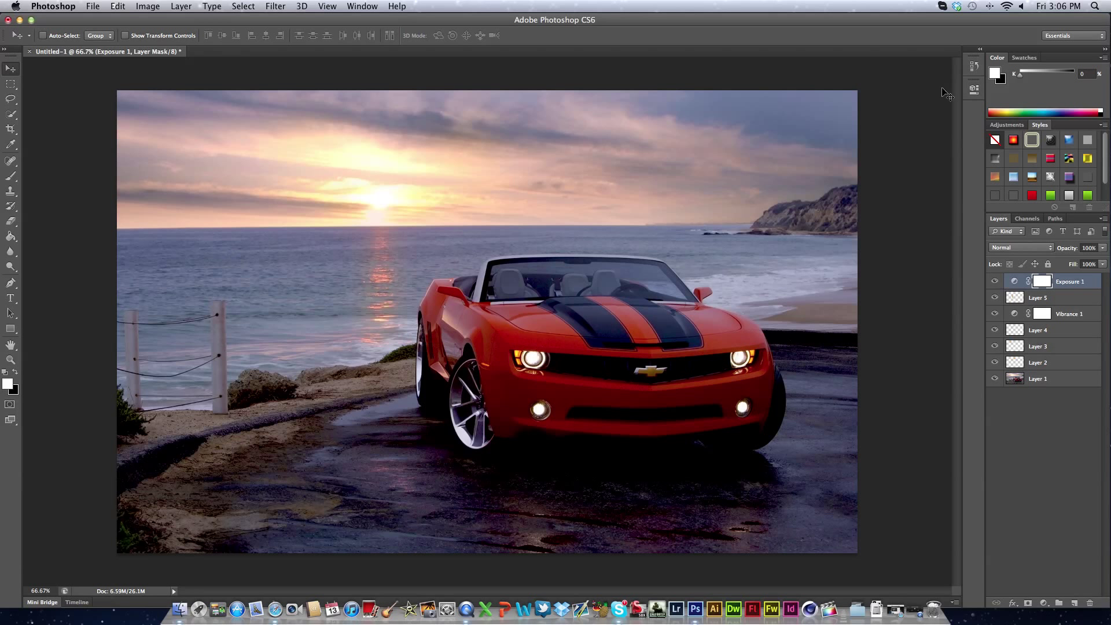
# Add a Curves adjustment layer on top and shape its RGB curve into a gentle S with slightly lowered shadows and raised highlights.
pyautogui.click(1044, 602)
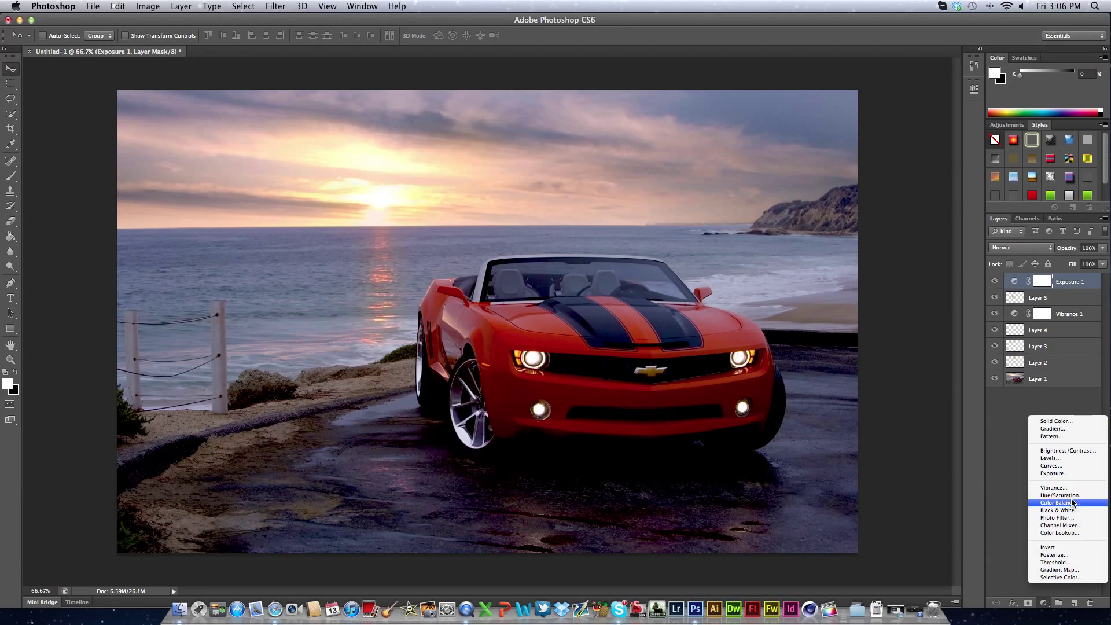
pyautogui.click(1068, 466)
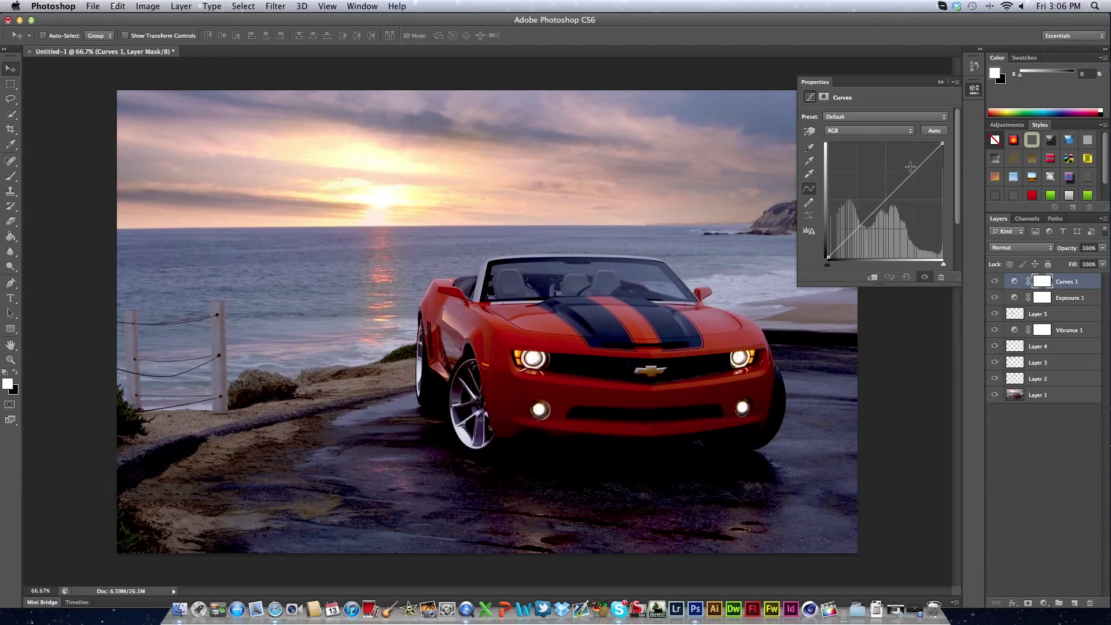
pyautogui.moveTo(910, 167); pyautogui.dragTo(885, 137)
pyautogui.moveTo(914, 172); pyautogui.dragTo(915, 178)
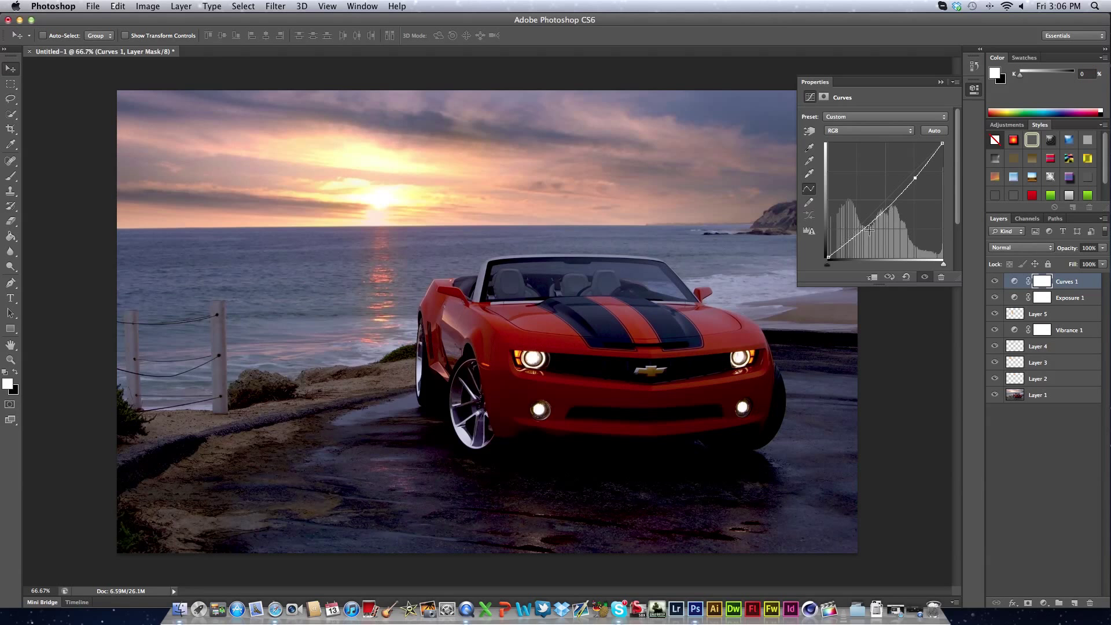
pyautogui.moveTo(870, 230); pyautogui.dragTo(855, 223)
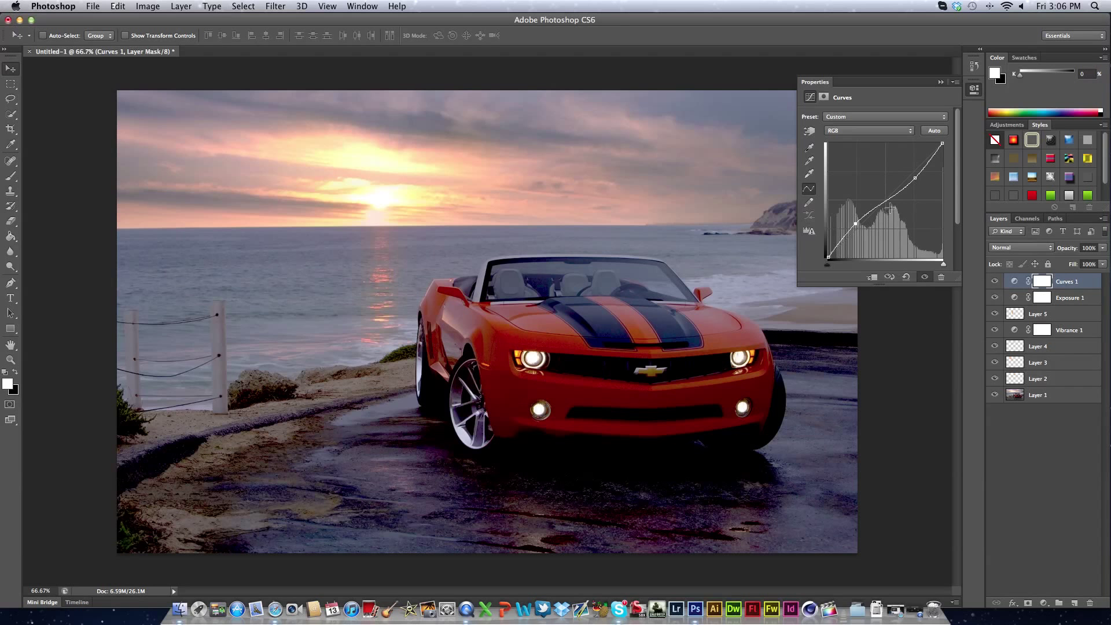
pyautogui.moveTo(916, 179); pyautogui.dragTo(907, 173)
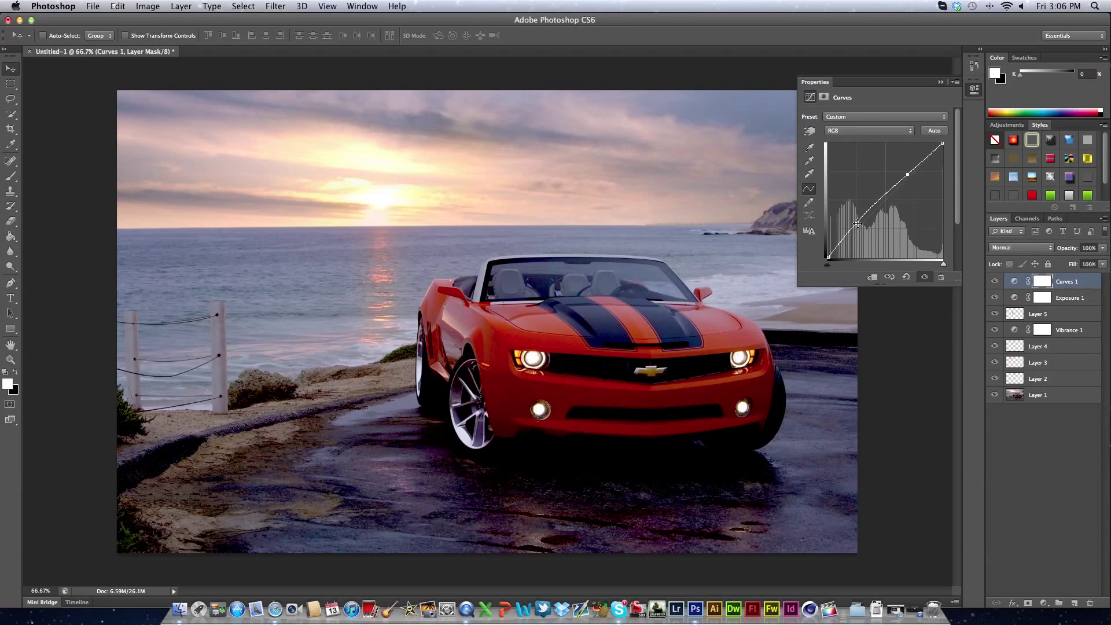
pyautogui.moveTo(858, 224); pyautogui.dragTo(862, 227)
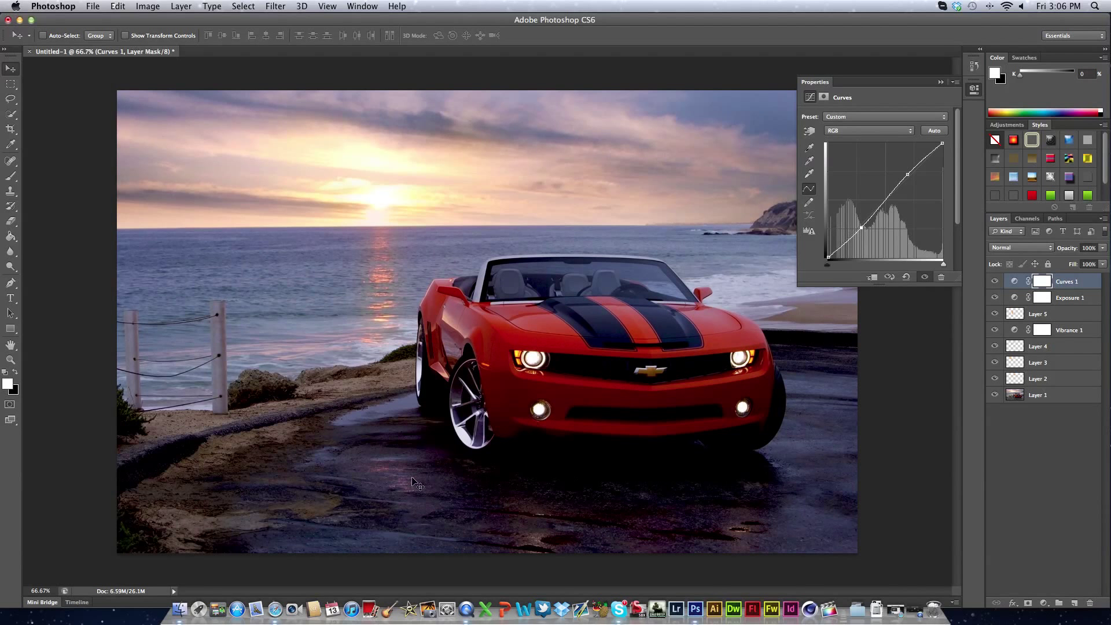
pyautogui.click(941, 82)
# Add a Levels adjustment layer above the Curves layer and nudge its midtone slider slightly.
pyautogui.click(1044, 602)
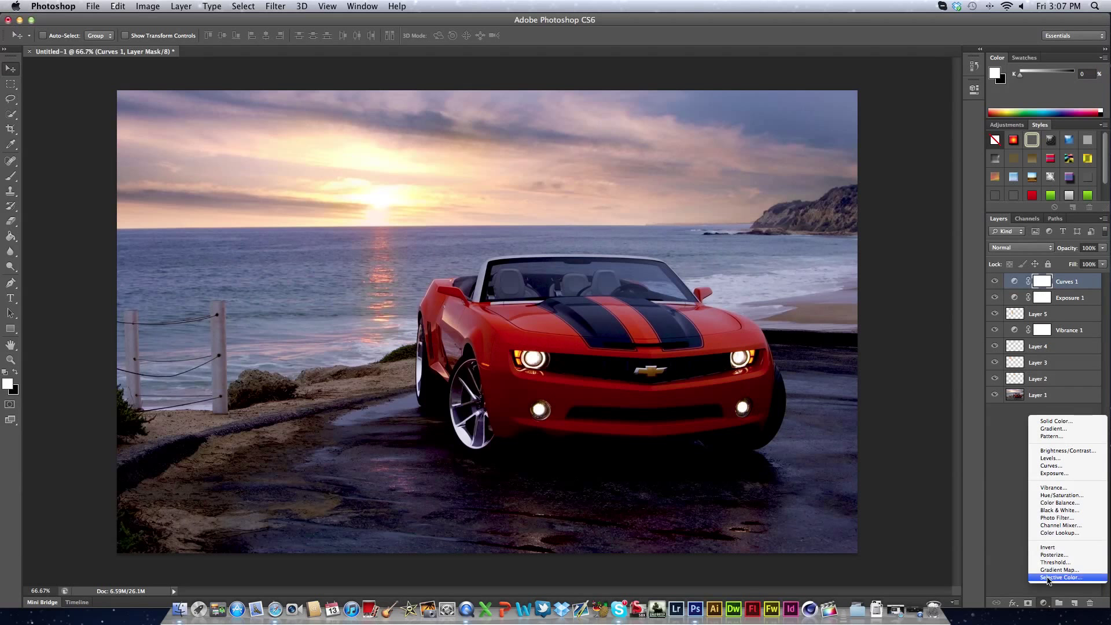
pyautogui.click(1051, 458)
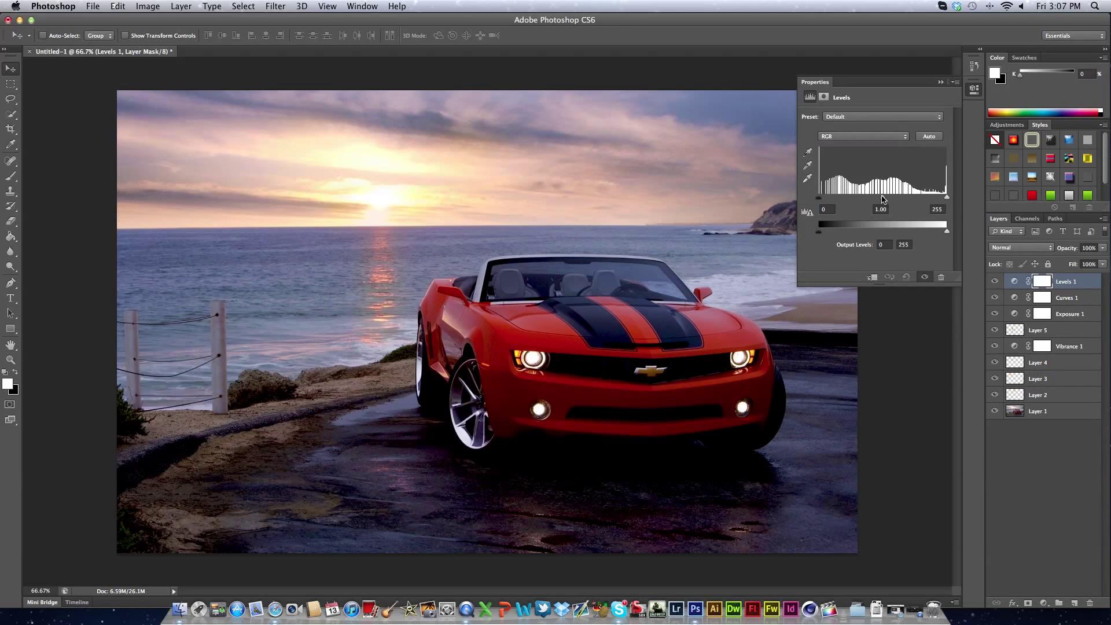
pyautogui.moveTo(882, 200); pyautogui.dragTo(883, 201)
pyautogui.click(941, 82)
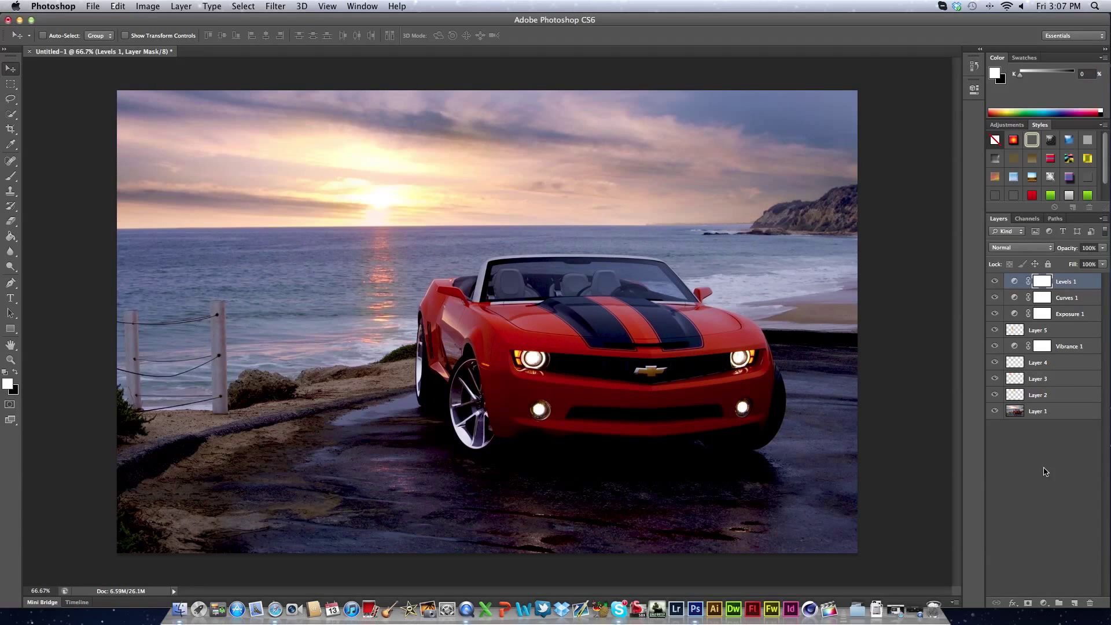
# Add a Brightness/Contrast adjustment layer on top with brightness -24 and a moderately raised contrast.
pyautogui.click(1044, 603)
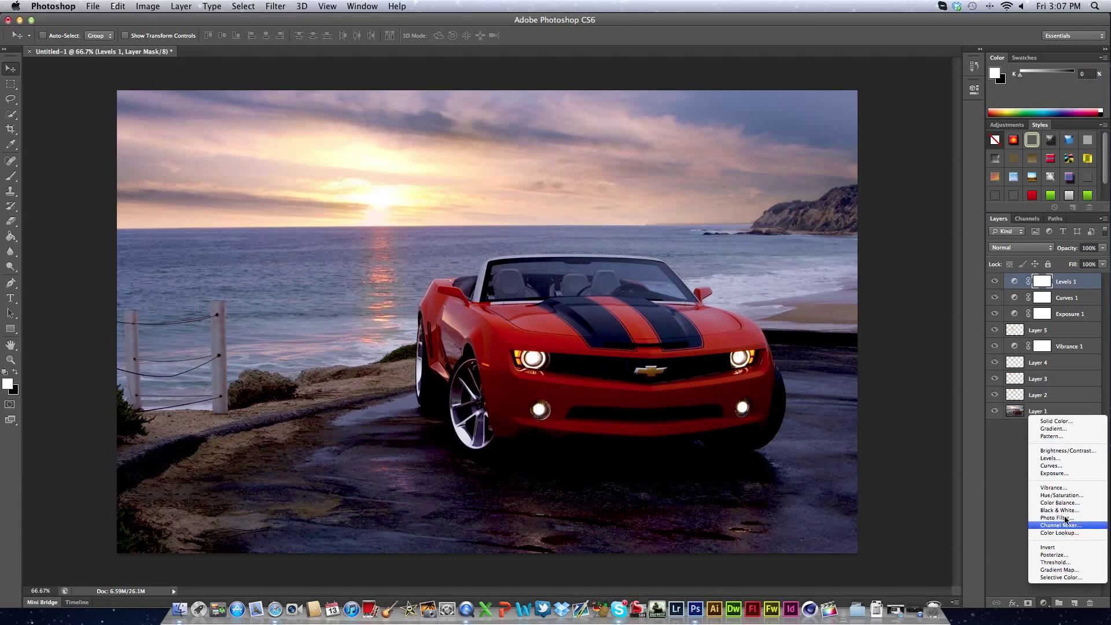
pyautogui.click(1059, 451)
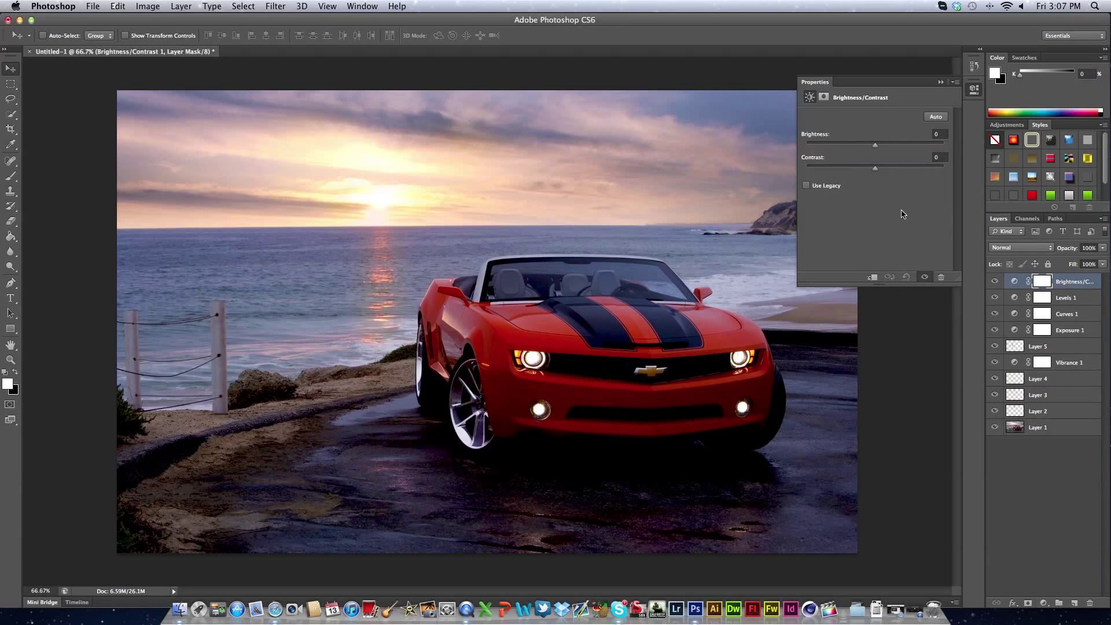
pyautogui.moveTo(877, 148); pyautogui.dragTo(872, 149)
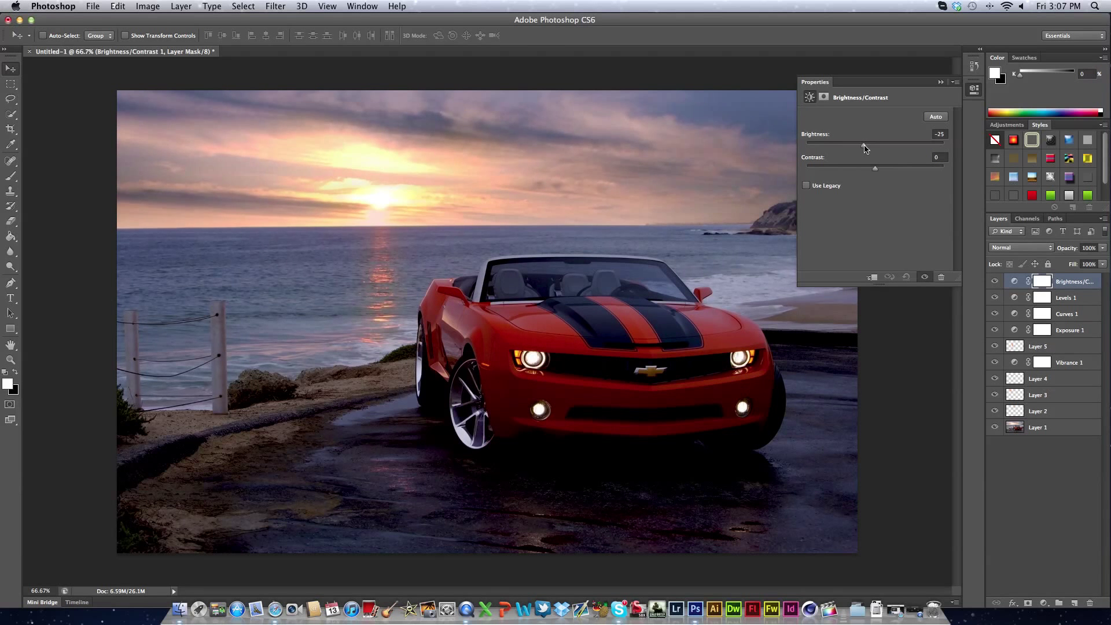
pyautogui.moveTo(864, 149); pyautogui.dragTo(902, 178)
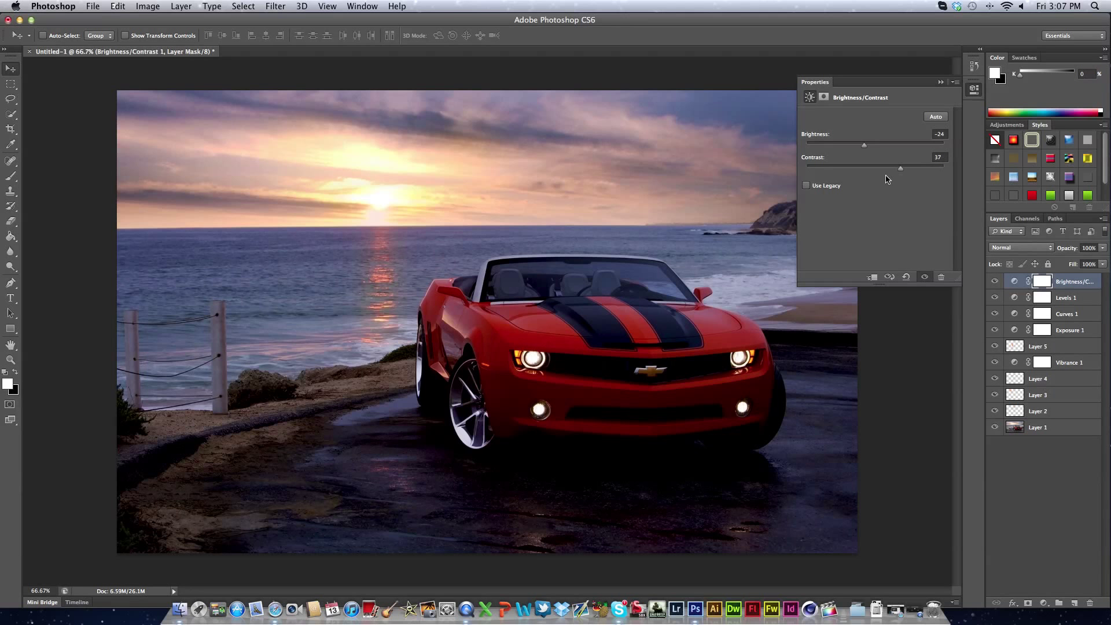
pyautogui.moveTo(890, 177); pyautogui.dragTo(895, 172)
pyautogui.click(941, 83)
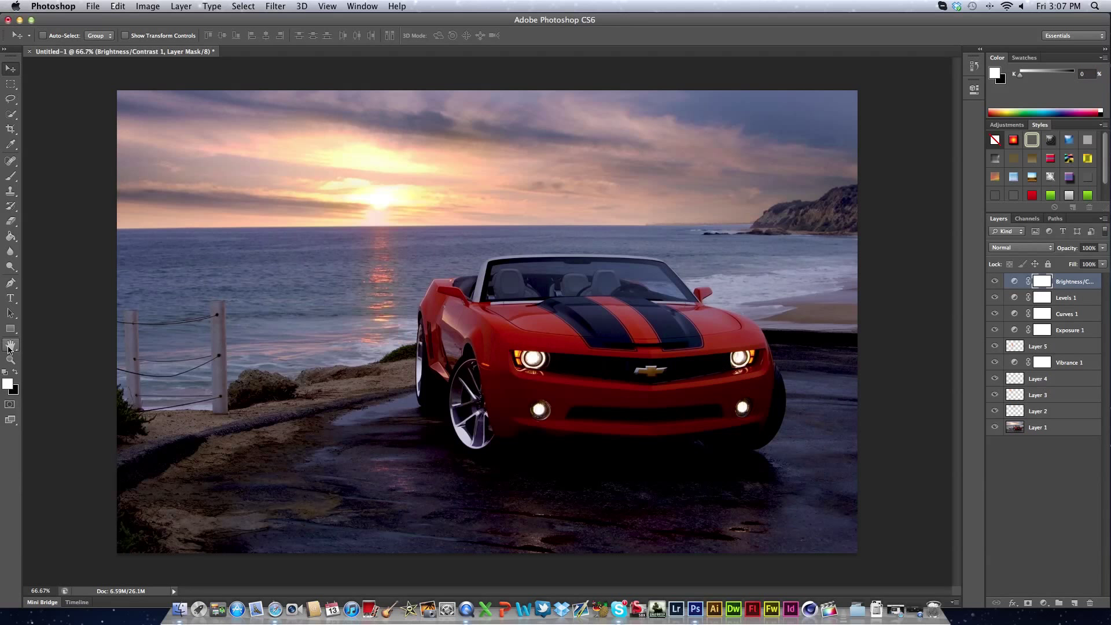
# On a new top layer, dab white over the car's headlights and fog lights with a soft 48 px brush.
pyautogui.click(1074, 603)
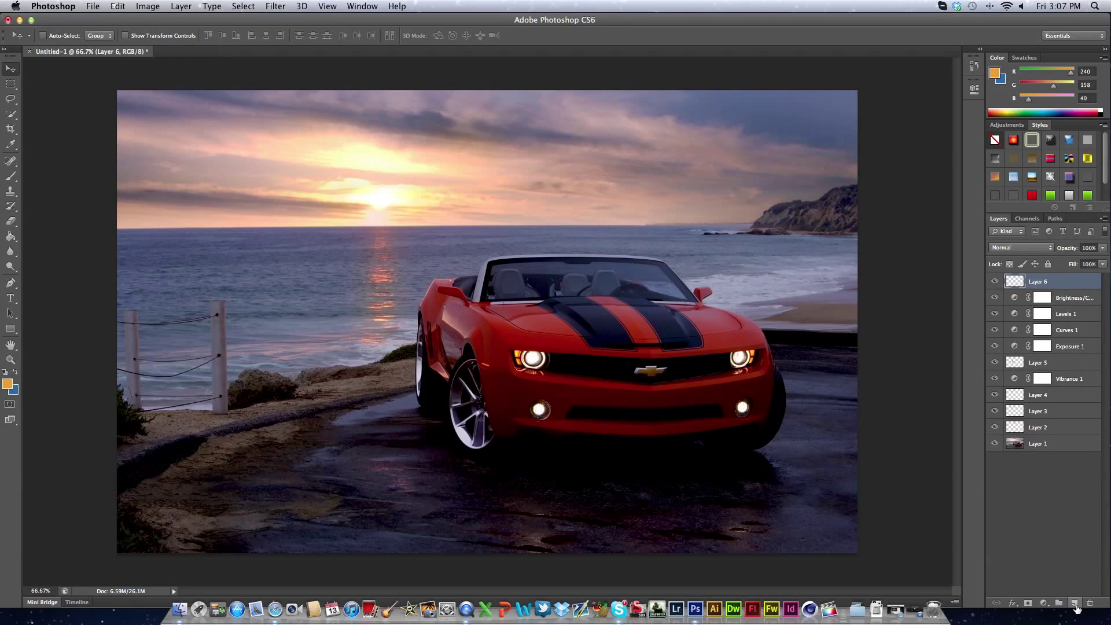
pyautogui.click(6, 384)
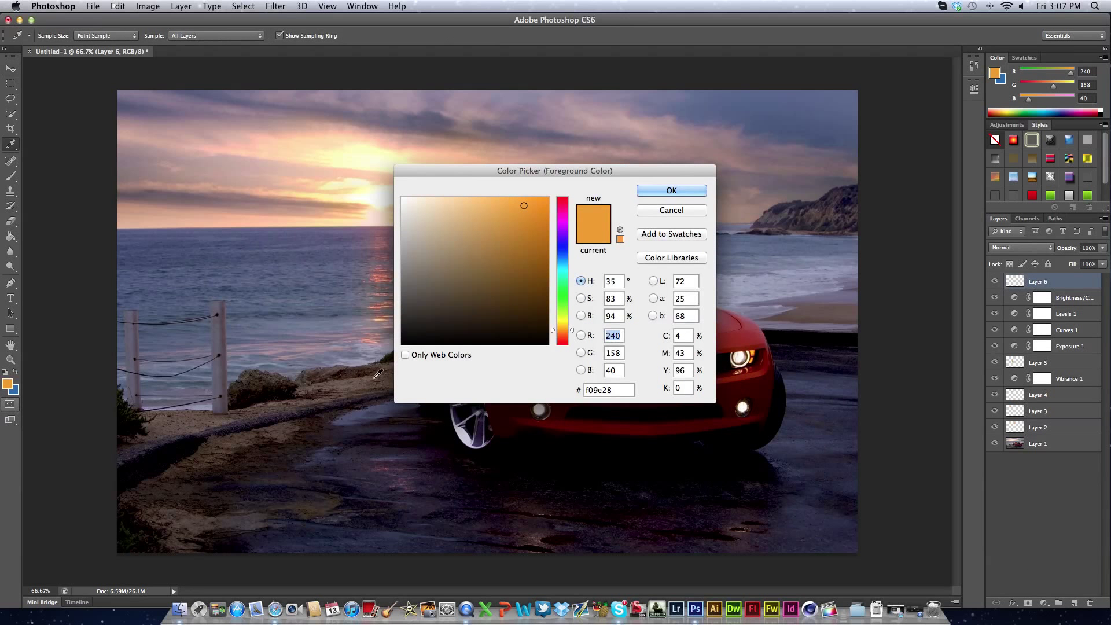
pyautogui.click(403, 197)
pyautogui.click(666, 190)
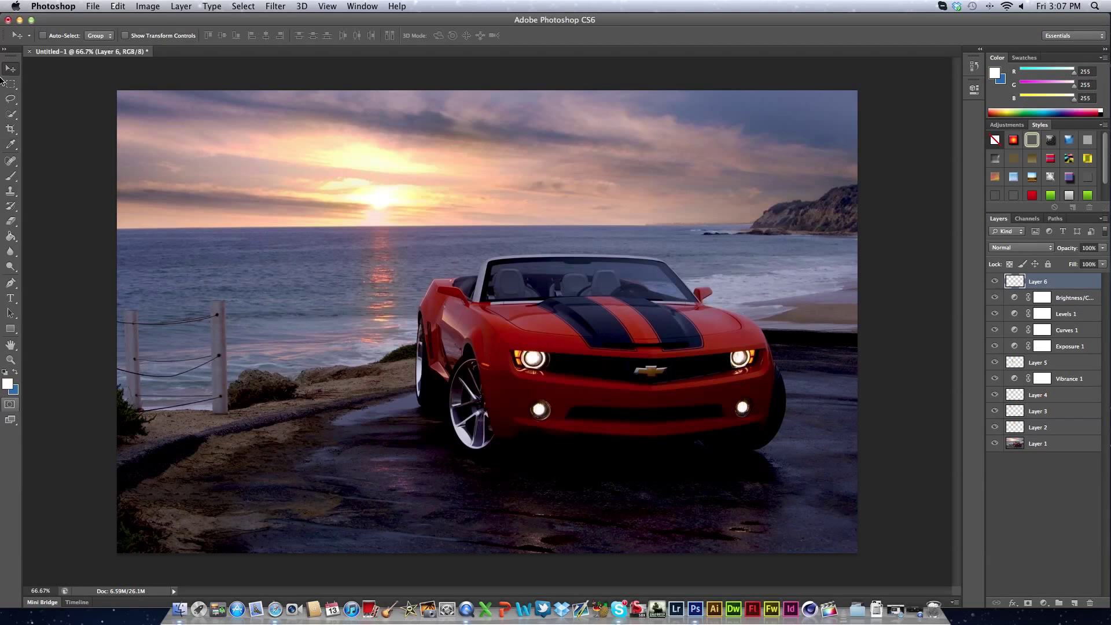
pyautogui.click(11, 176)
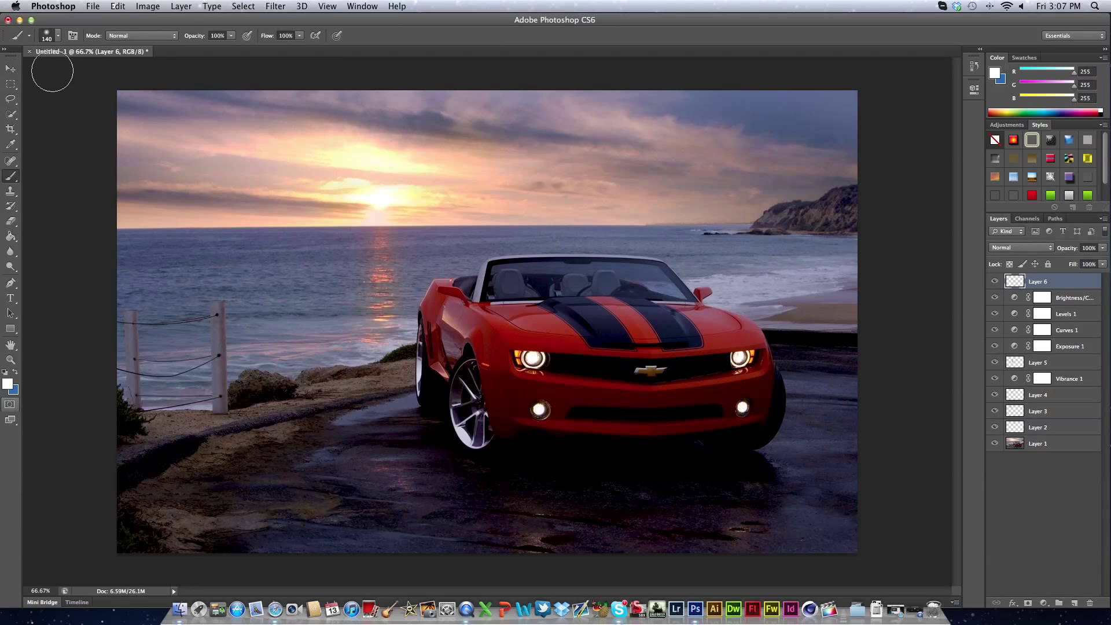
pyautogui.click(58, 35)
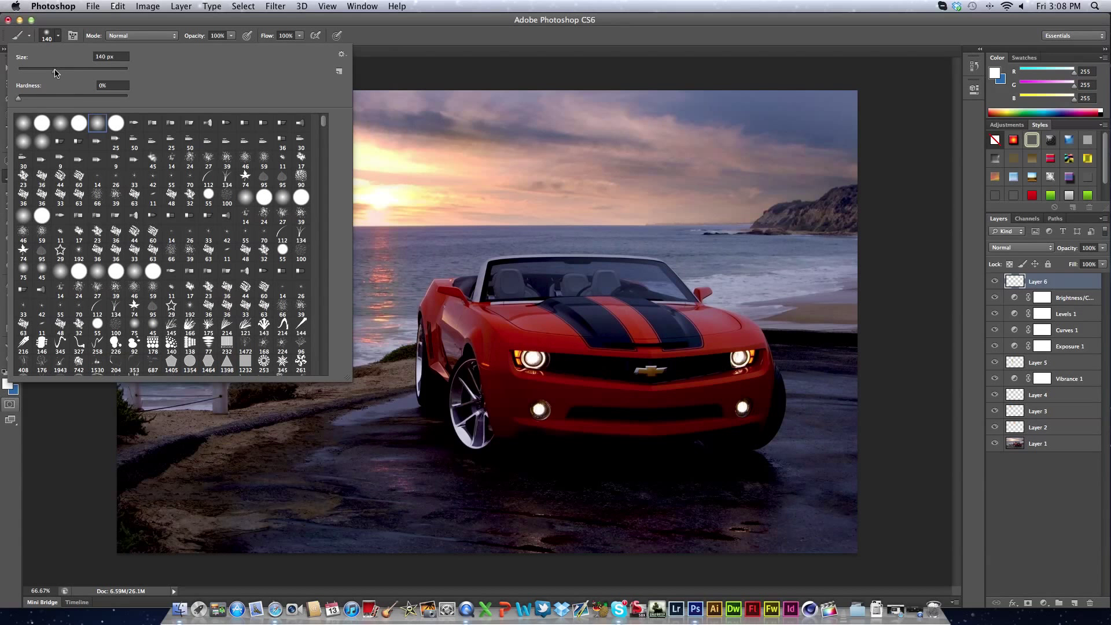
pyautogui.moveTo(56, 72); pyautogui.dragTo(44, 70)
pyautogui.click(533, 359)
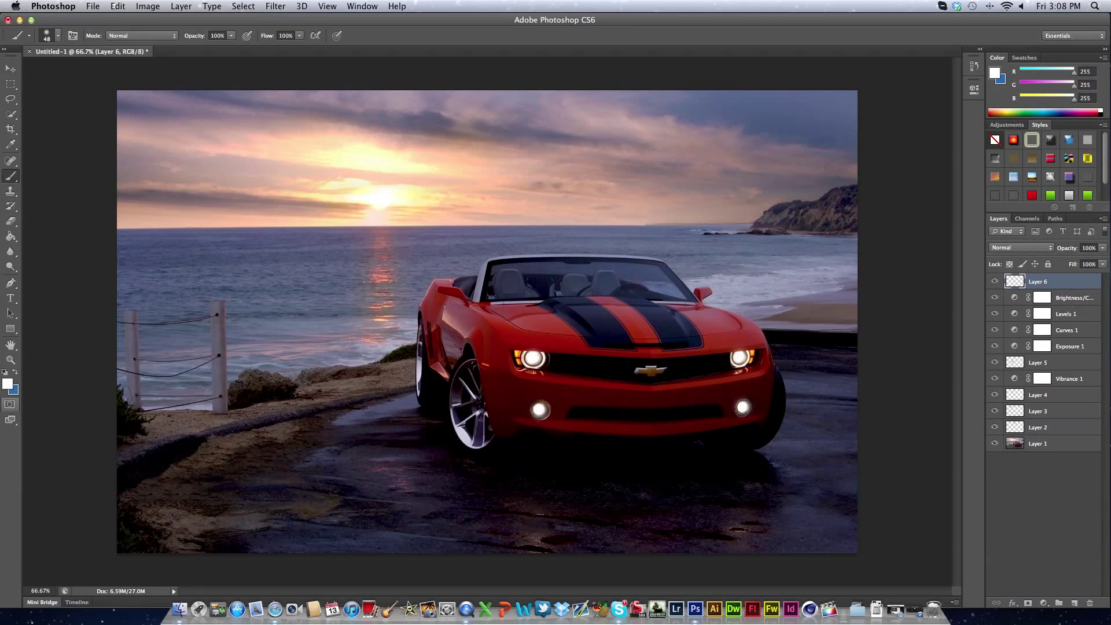
# Blend the white headlight dabs layer using Overlay mode.
pyautogui.click(10, 68)
pyautogui.click(1022, 248)
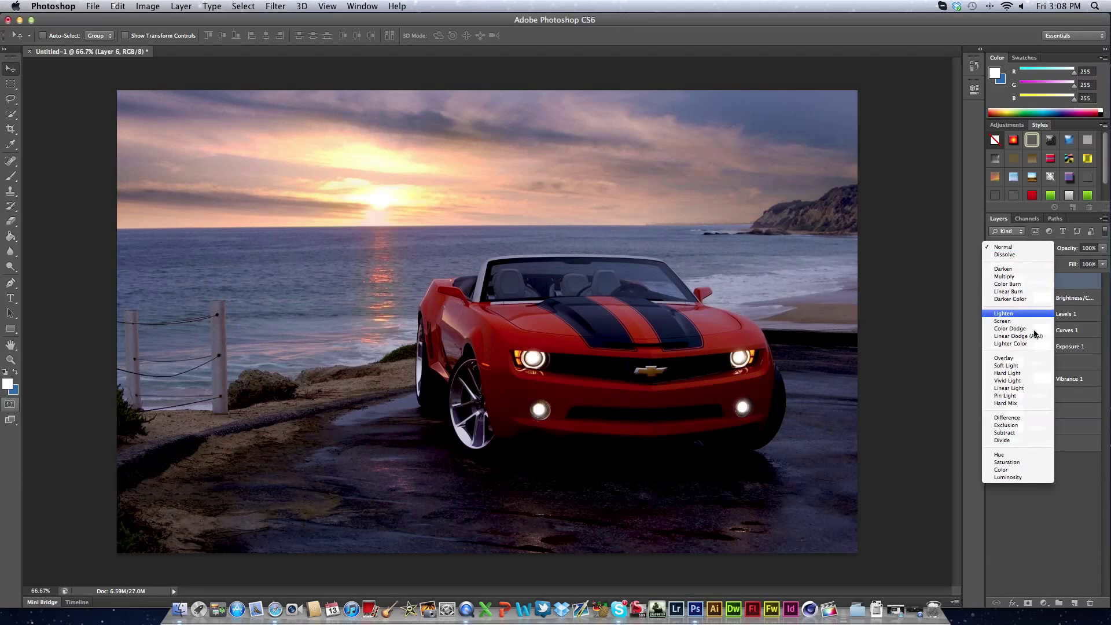
pyautogui.click(1040, 360)
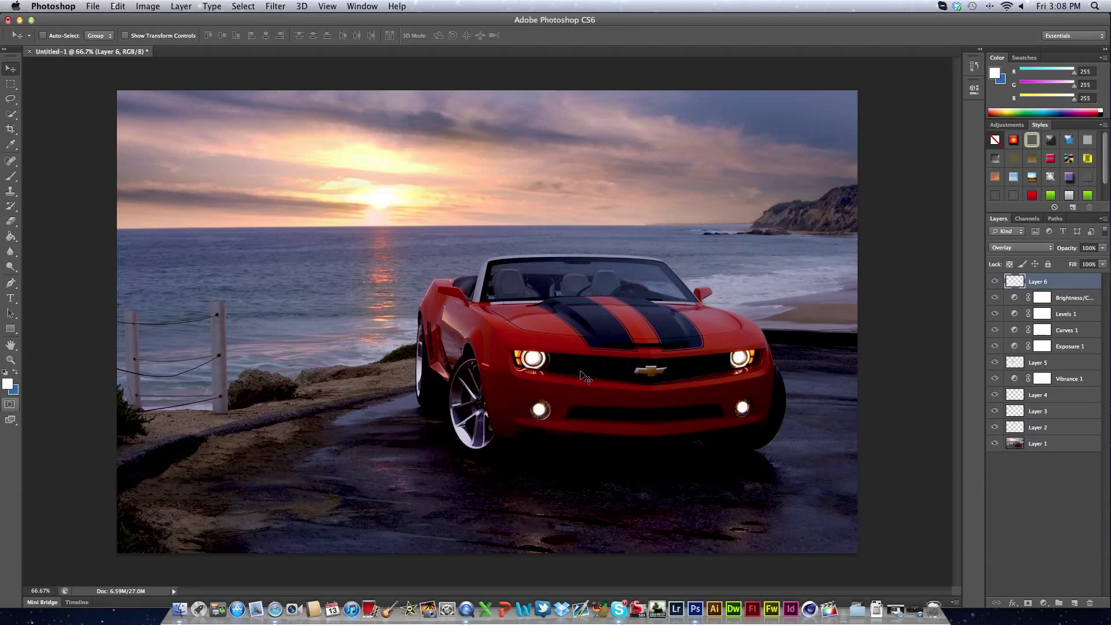
# On a new layer, brush grey 9a9a9a over the lower part of the car's front wheel rim.
pyautogui.click(1074, 602)
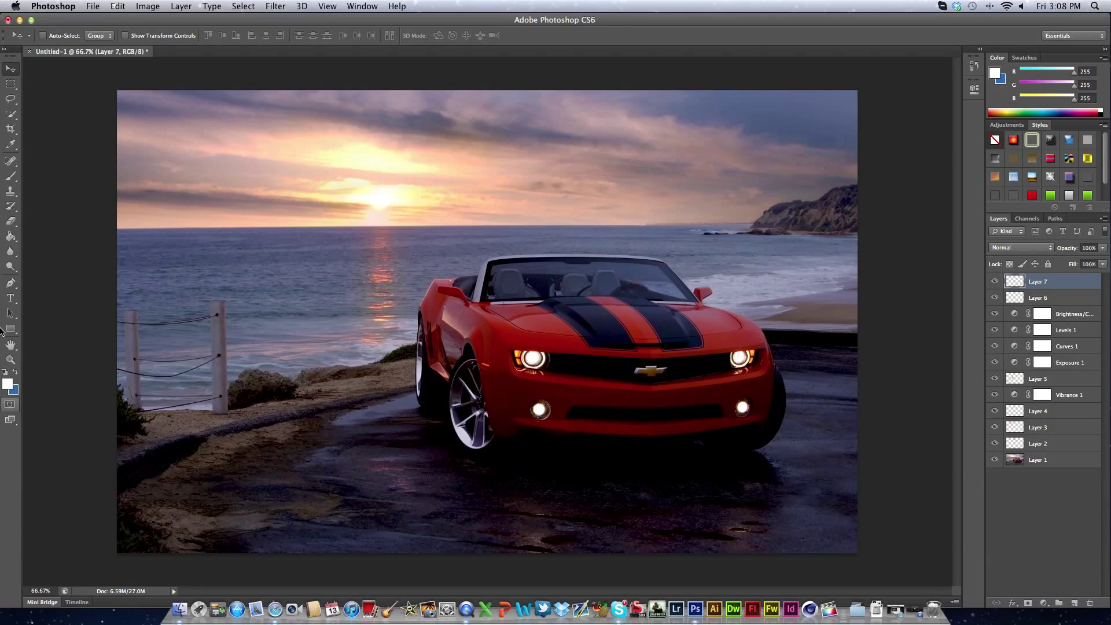
pyautogui.click(7, 383)
pyautogui.moveTo(407, 264)
pyautogui.mouseDown()
pyautogui.moveTo(397, 280)
pyautogui.moveTo(399, 255)
pyautogui.mouseUp()
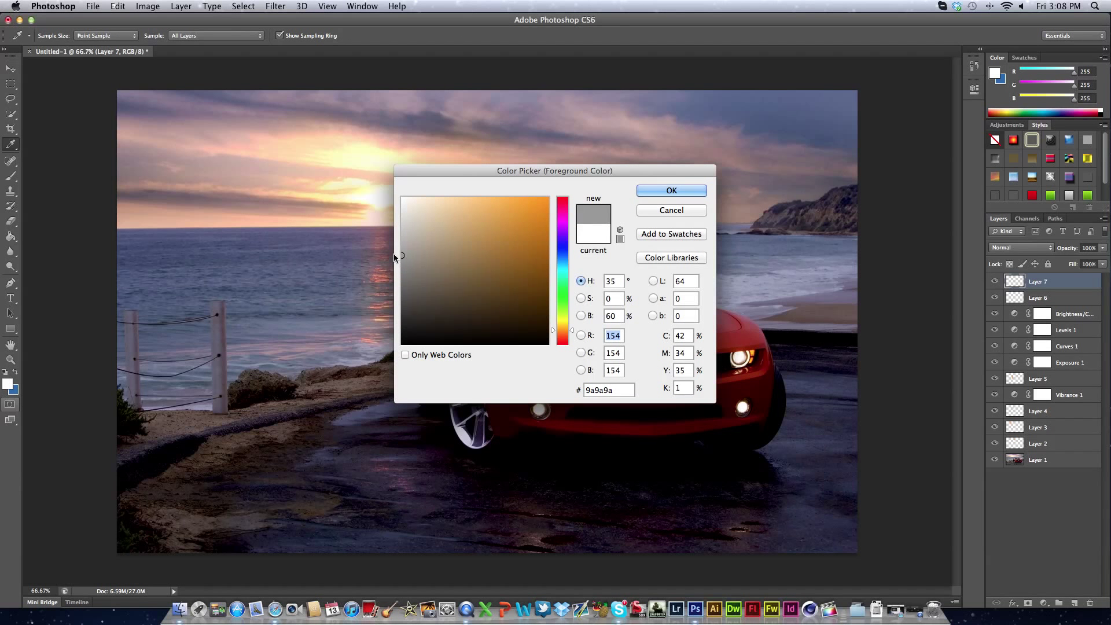
pyautogui.click(656, 193)
pyautogui.press('v')
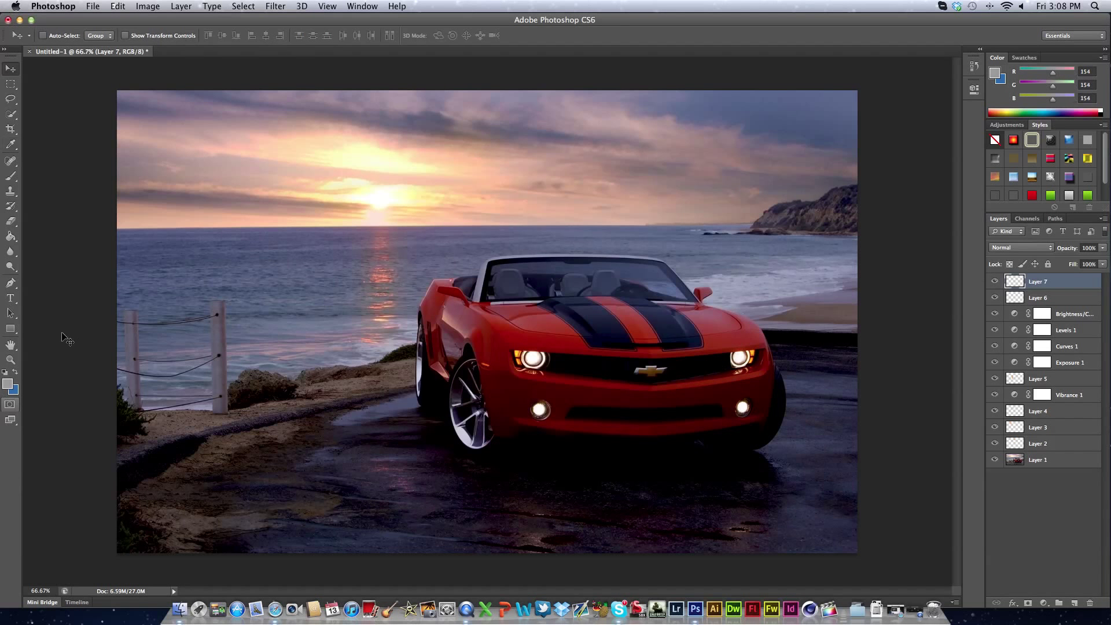
pyautogui.click(11, 176)
pyautogui.moveTo(467, 413)
pyautogui.mouseDown()
pyautogui.moveTo(459, 426)
pyautogui.moveTo(476, 445)
pyautogui.mouseUp()
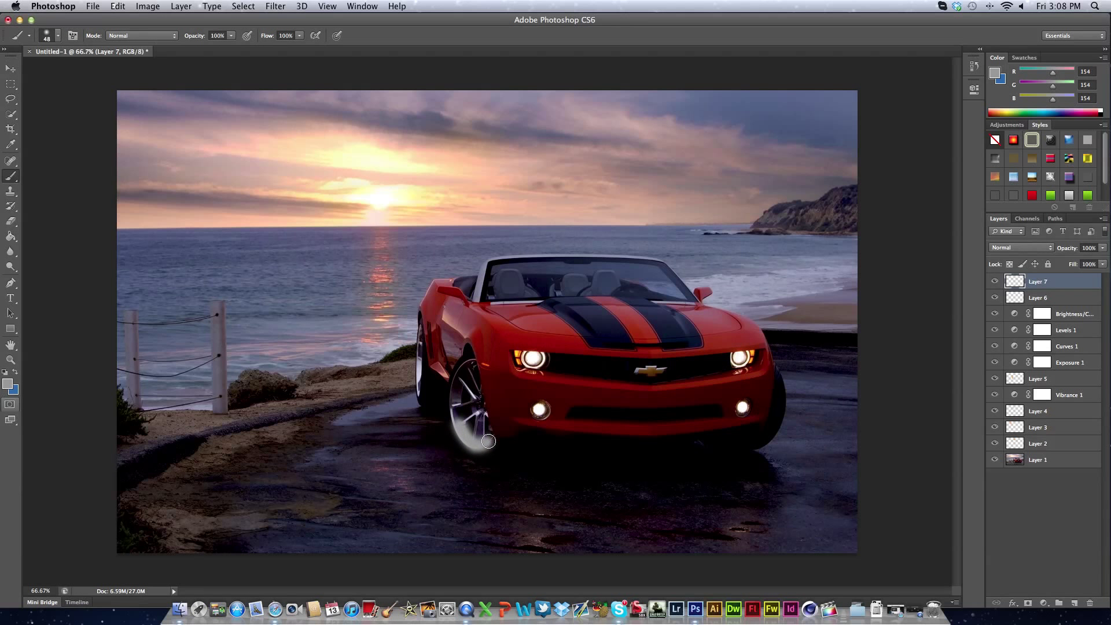
pyautogui.press('super+z')
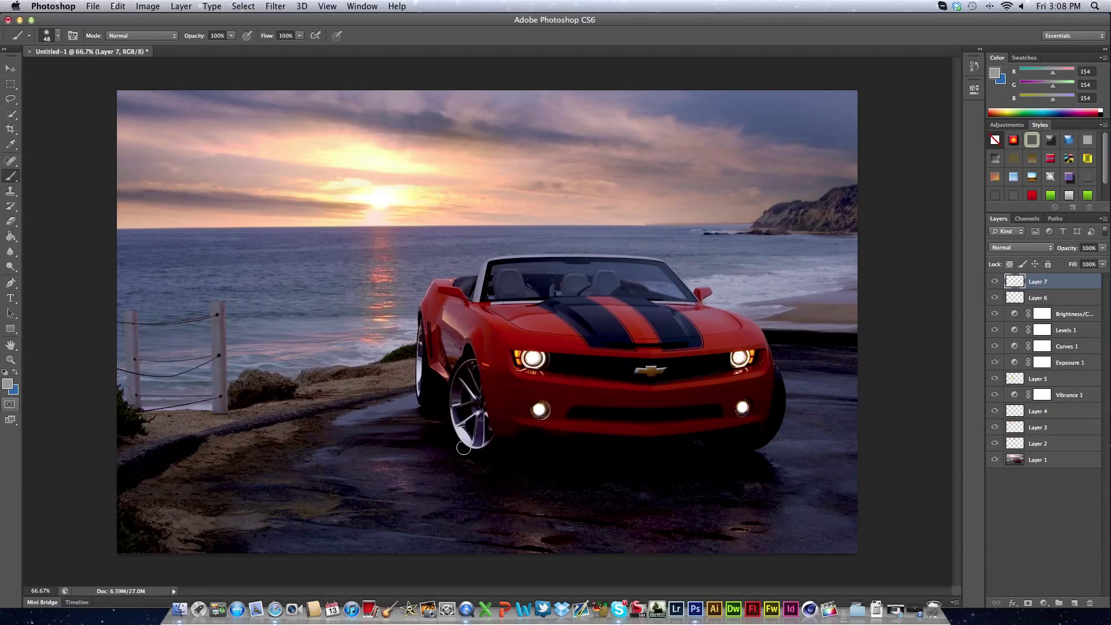
pyautogui.moveTo(468, 434); pyautogui.dragTo(489, 443)
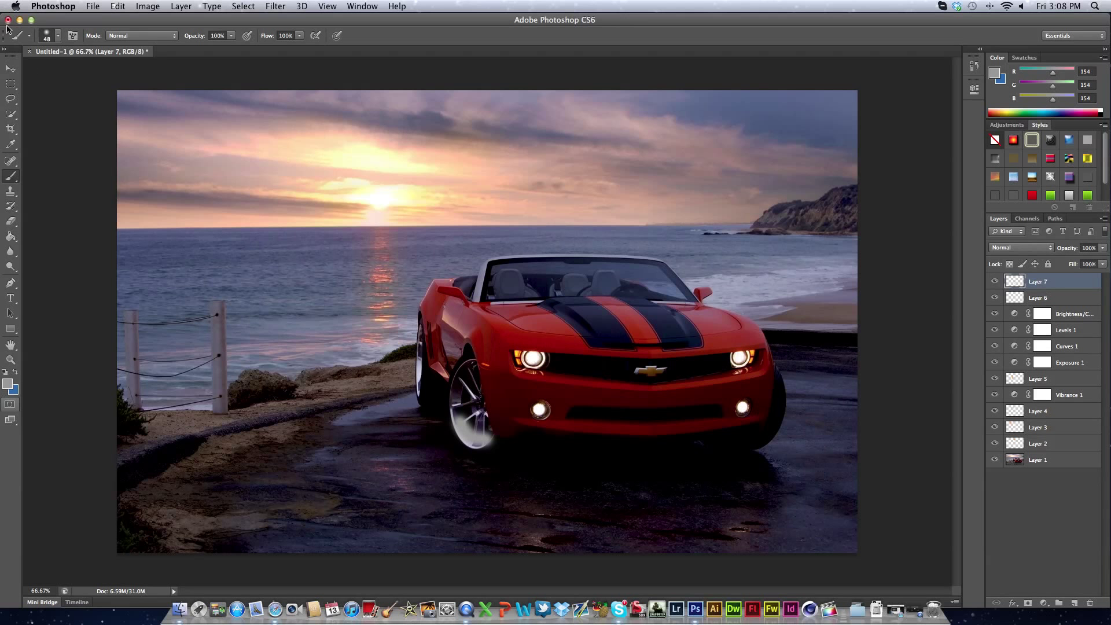
# Reduce the brush size to 19 px and paint the same grey over the narrow rear wheel.
pyautogui.click(47, 35)
pyautogui.moveTo(33, 70); pyautogui.dragTo(28, 70)
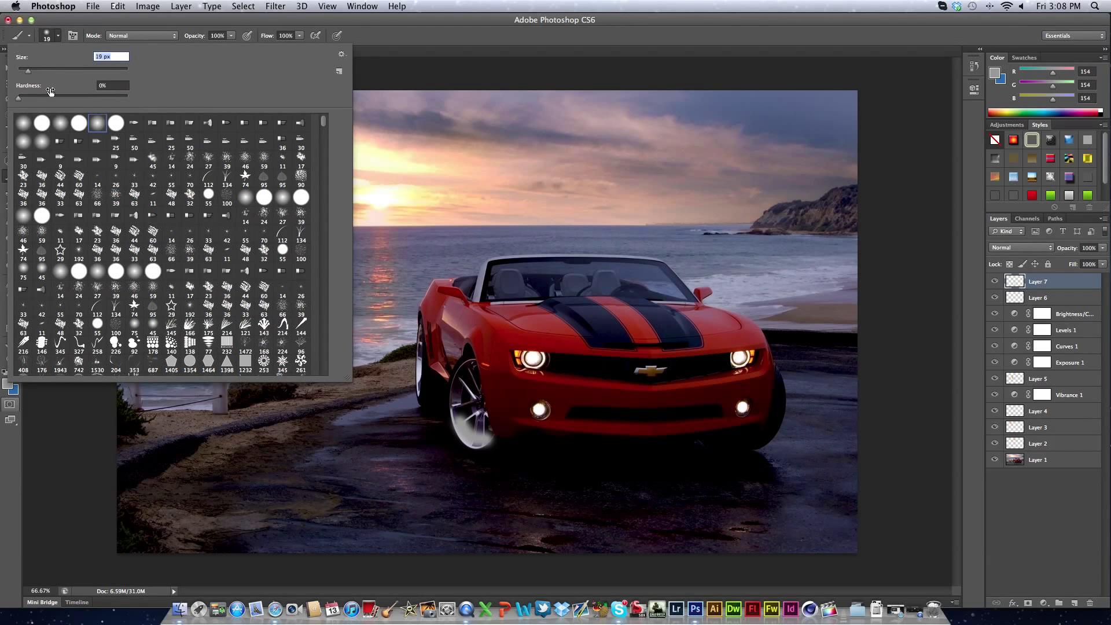
pyautogui.click(420, 358)
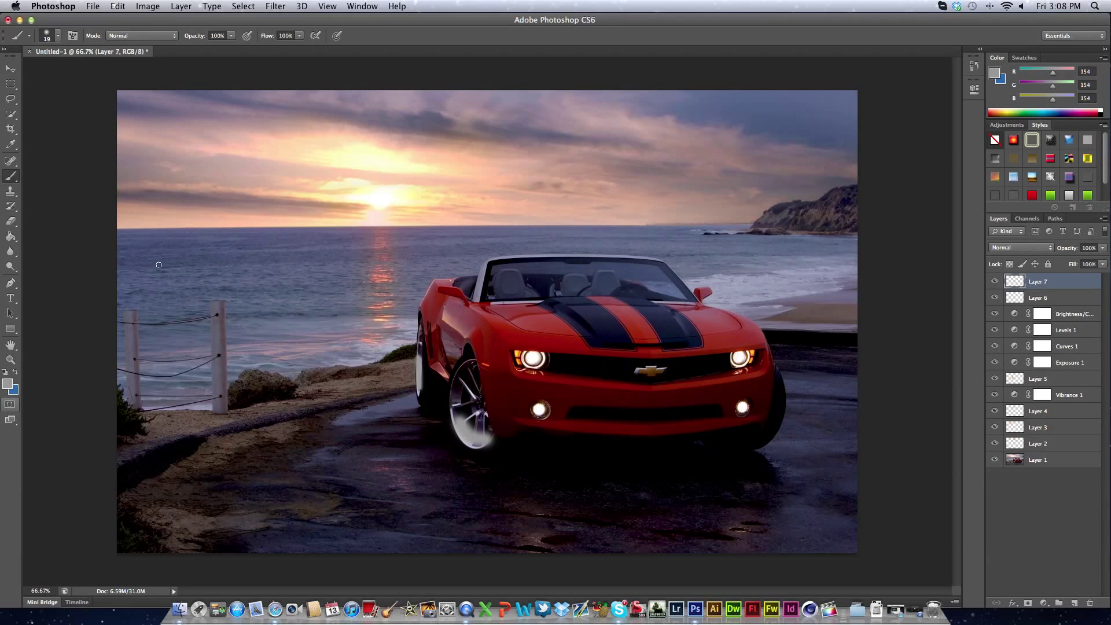
# Blend the grey wheel highlights layer using Overlay mode.
pyautogui.click(4, 70)
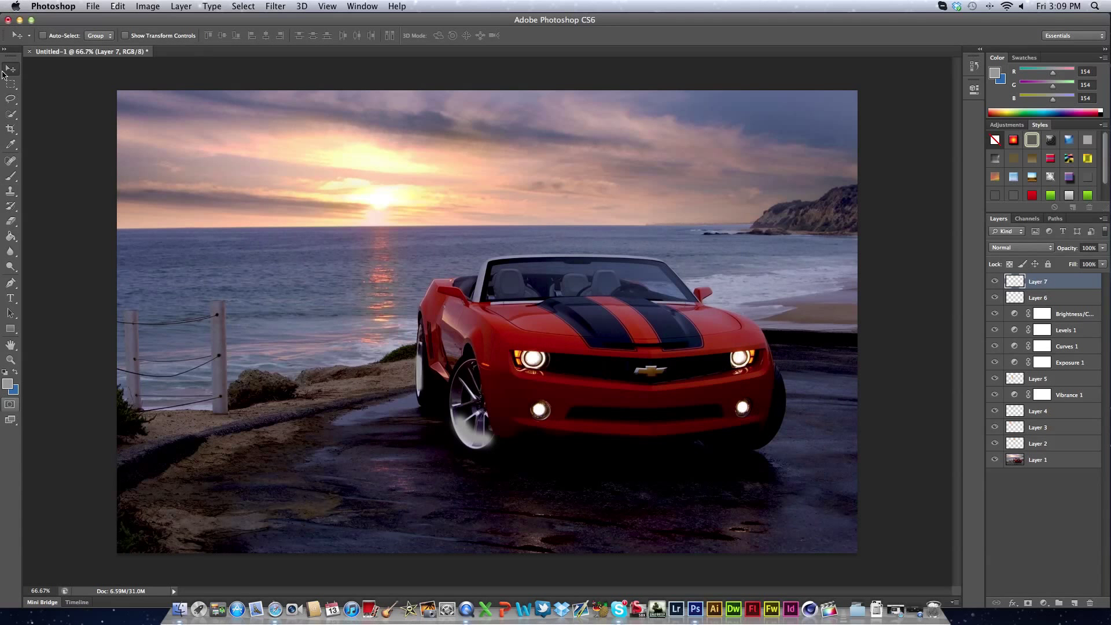
pyautogui.click(1024, 249)
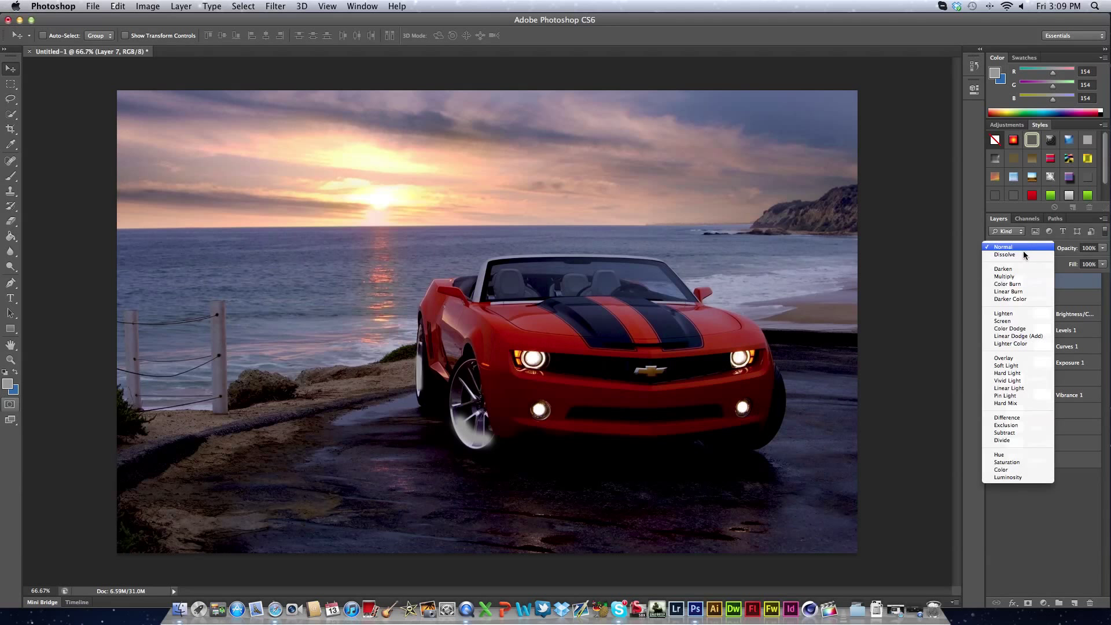
pyautogui.click(1017, 362)
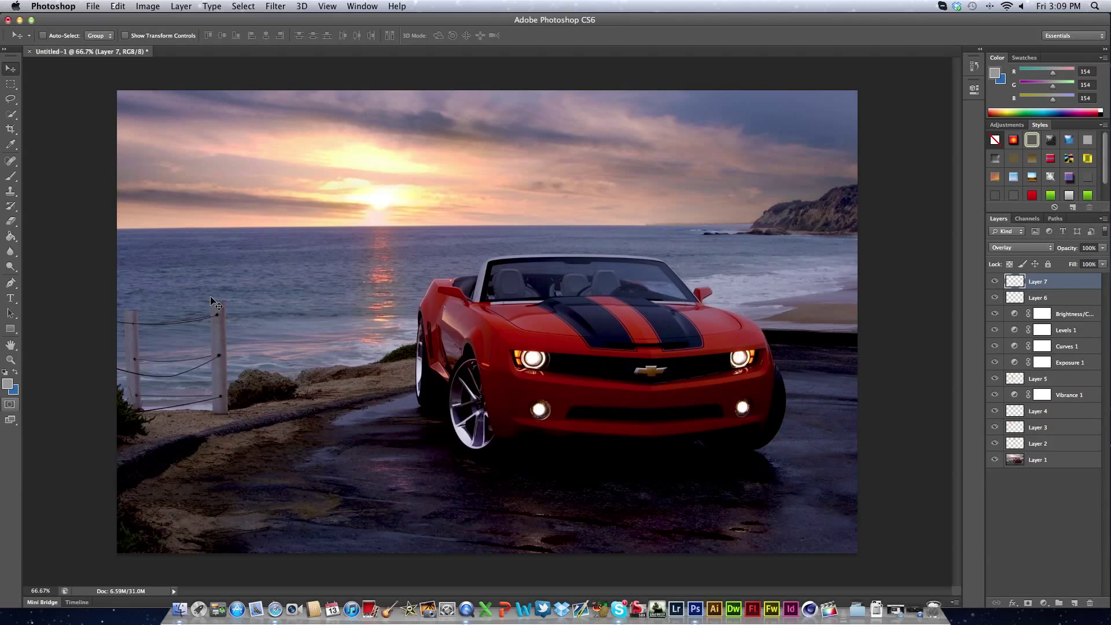
# On a new layer, brush light grey (RGB 222, 222, 222) over the upper edge of the car's rear fender.
pyautogui.press('alt+shift+super+n')
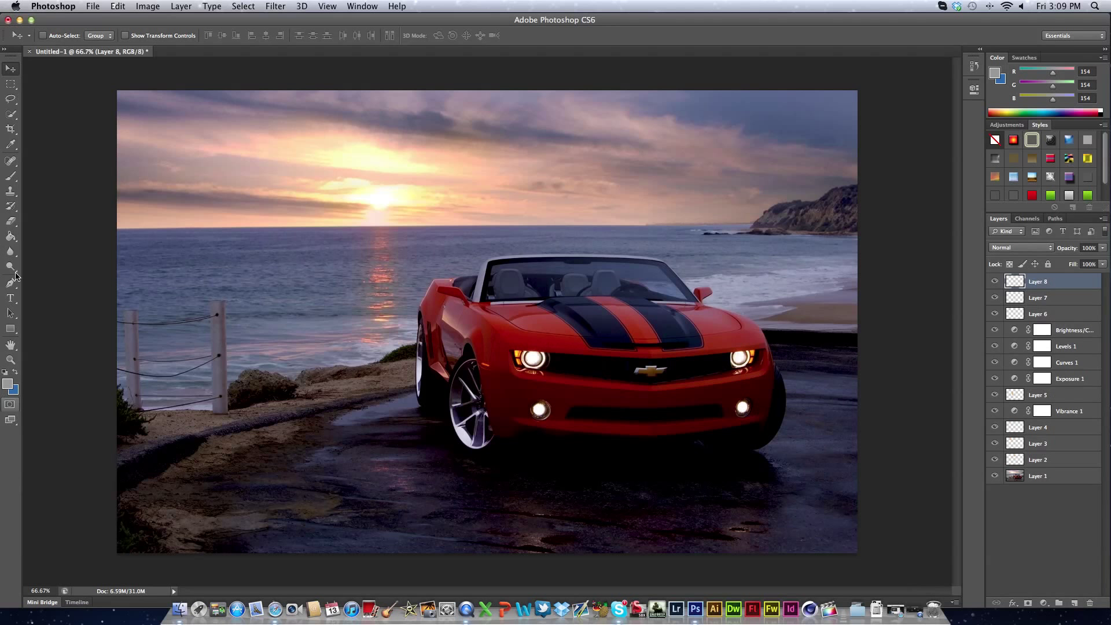
pyautogui.click(11, 176)
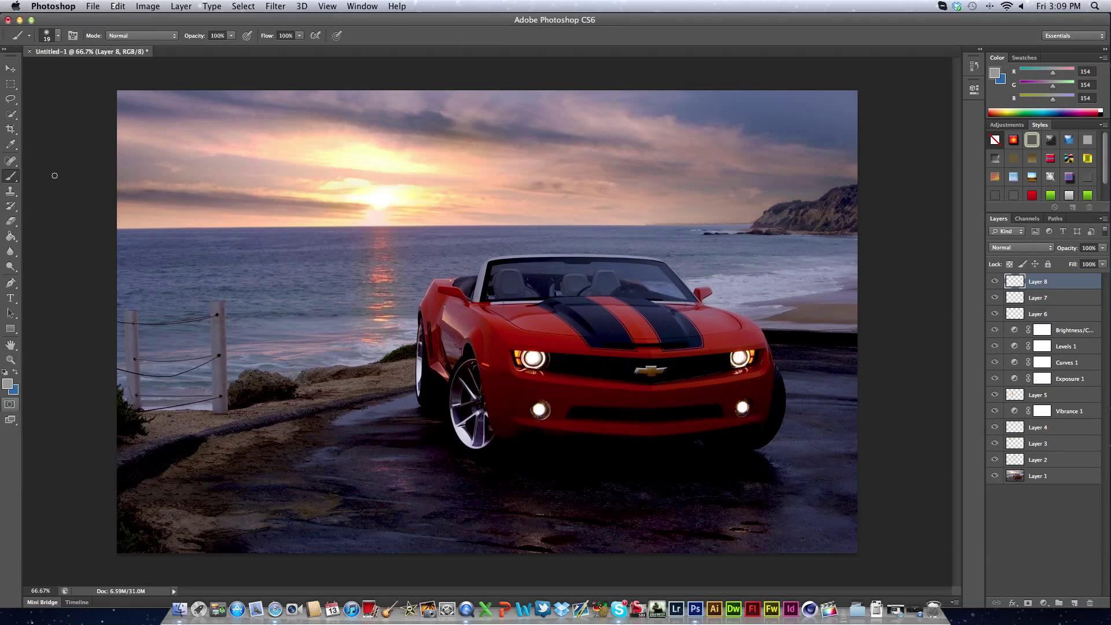
pyautogui.click(8, 383)
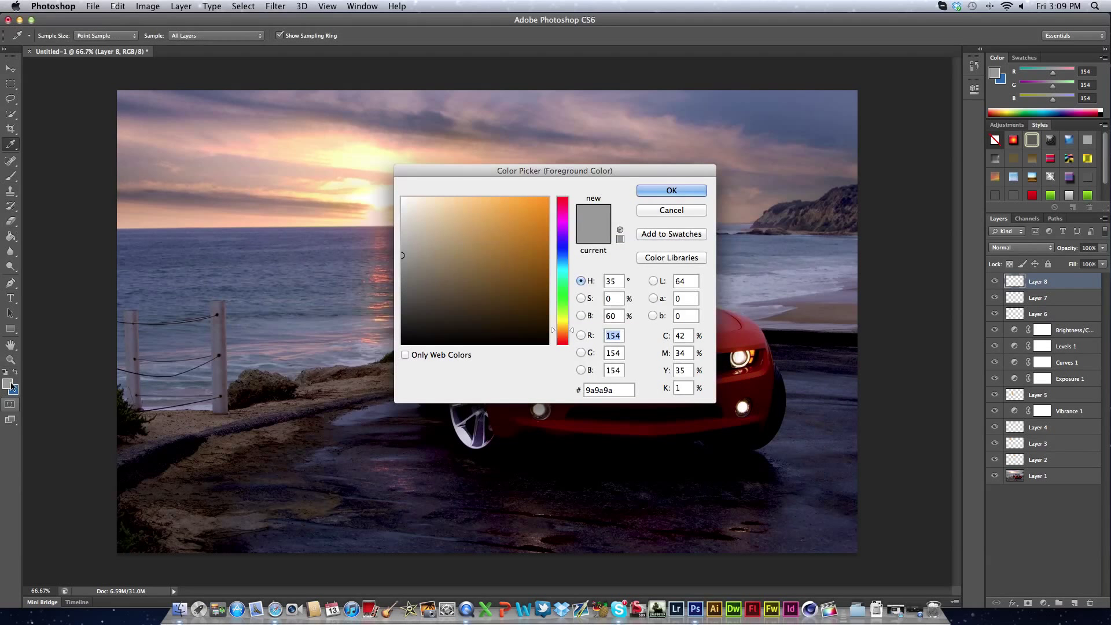
pyautogui.moveTo(408, 229); pyautogui.dragTo(327, 181)
pyautogui.click(402, 216)
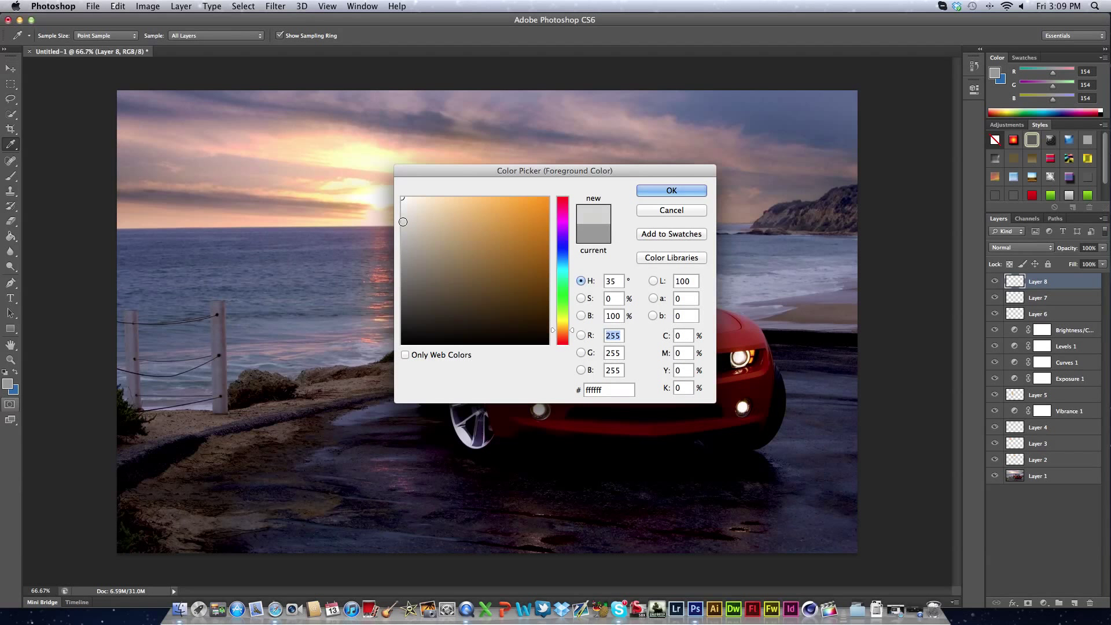
pyautogui.click(659, 191)
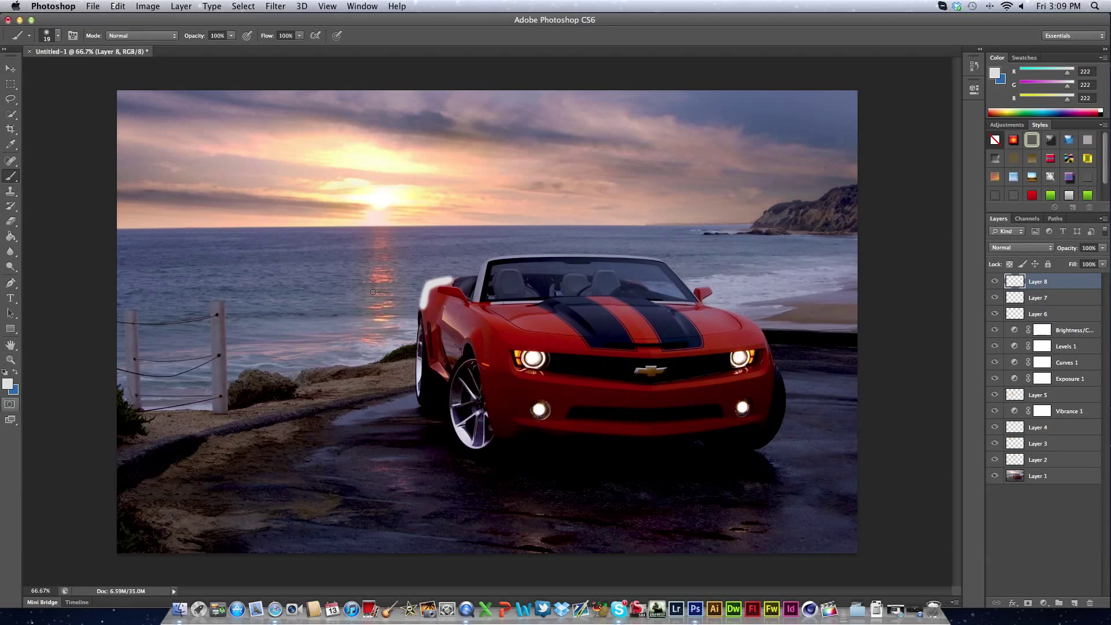
# Blend the light grey rear fender highlight layer using Overlay mode at 36% opacity.
pyautogui.click(17, 72)
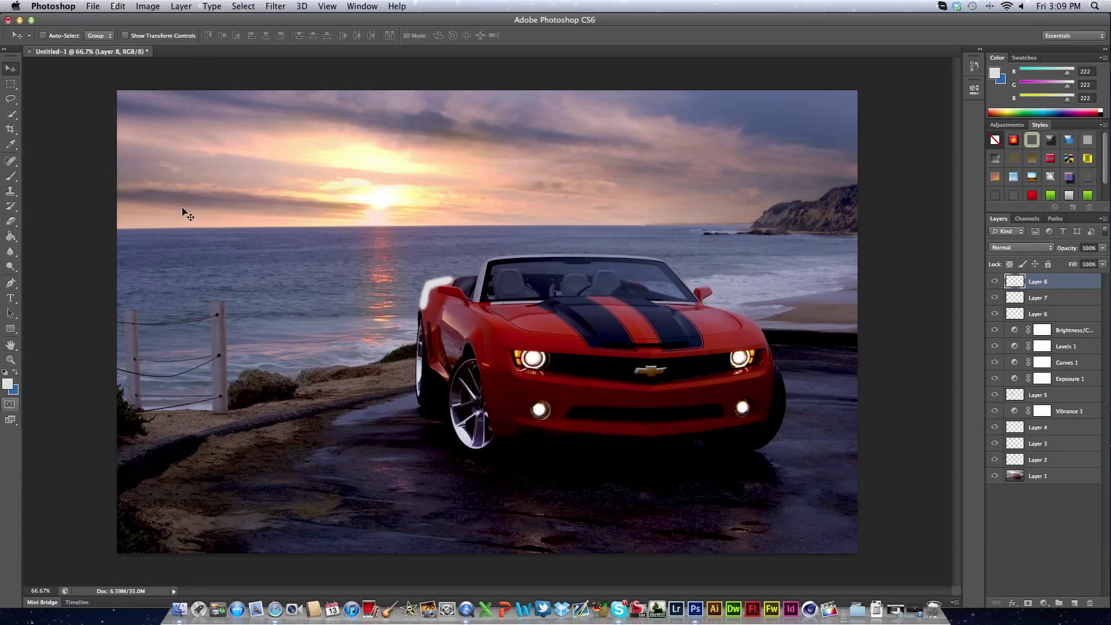
pyautogui.click(994, 247)
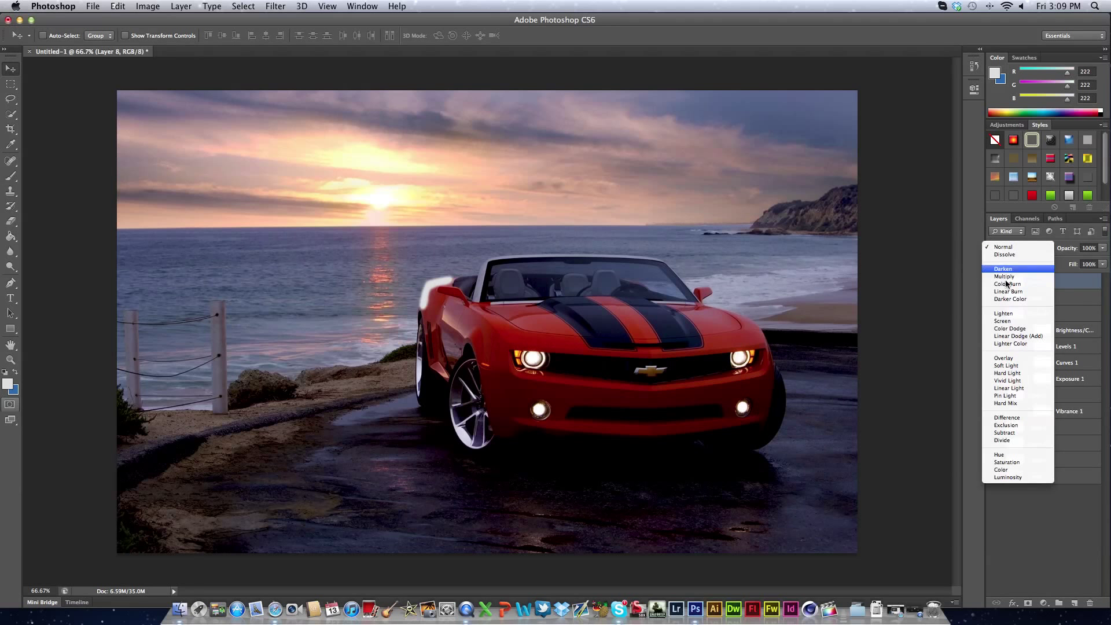
pyautogui.click(1003, 357)
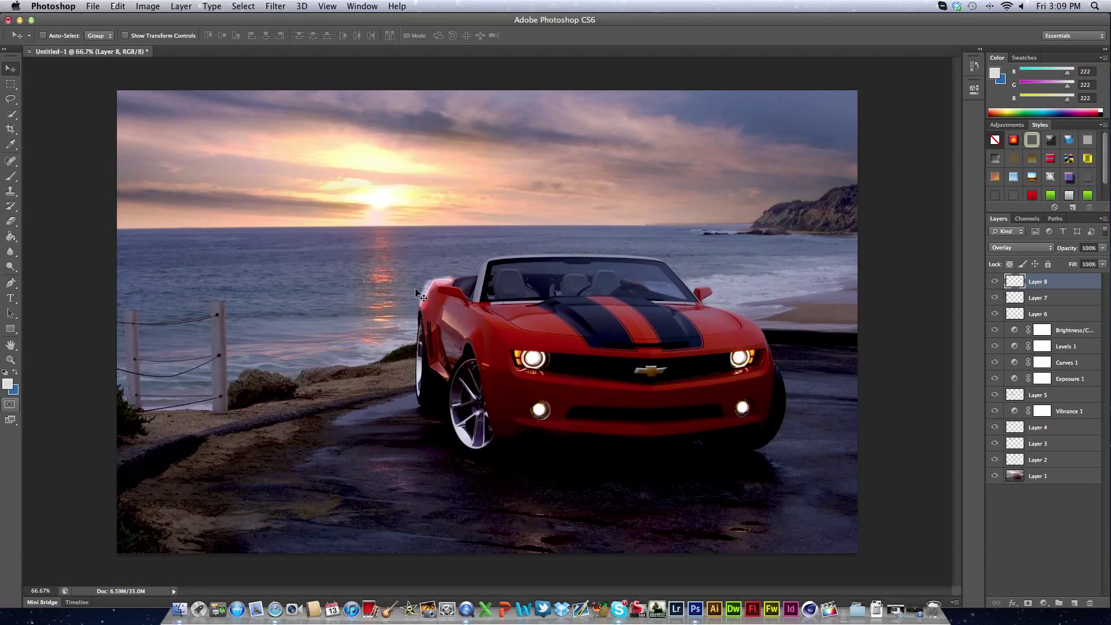
pyautogui.moveTo(1054, 250)
pyautogui.mouseDown()
pyautogui.moveTo(1065, 250)
pyautogui.moveTo(1032, 250)
pyautogui.mouseUp()
# Erase the highlight spill outside the rear fender with a 353 px eraser, and lower the layer's opacity further.
pyautogui.click(10, 220)
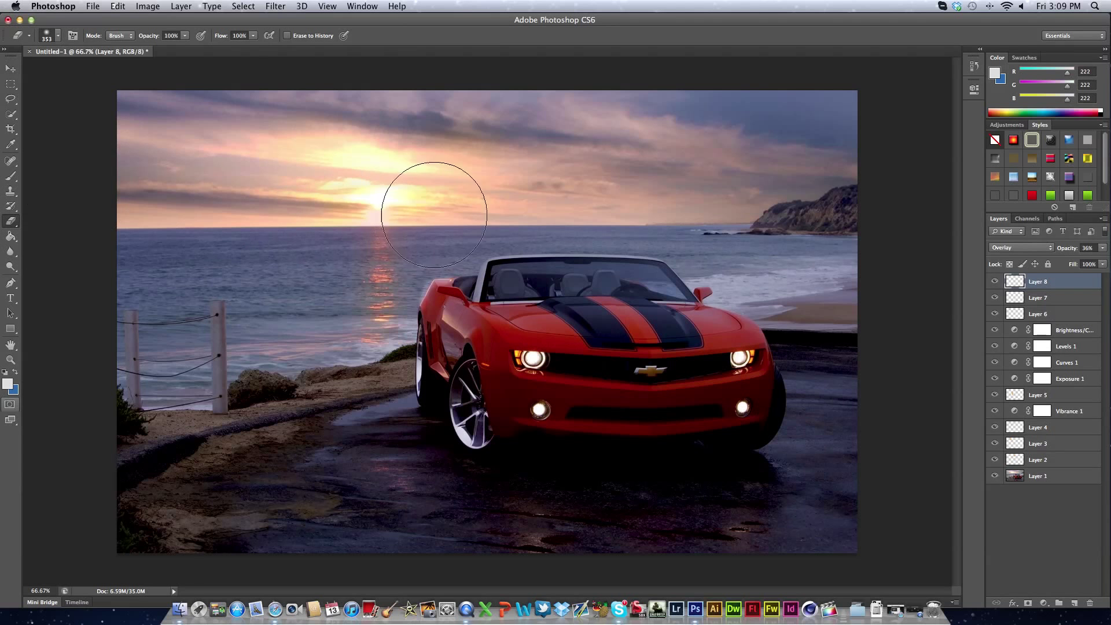
pyautogui.moveTo(434, 214)
pyautogui.mouseDown()
pyautogui.moveTo(417, 191)
pyautogui.moveTo(384, 199)
pyautogui.moveTo(361, 275)
pyautogui.mouseUp()
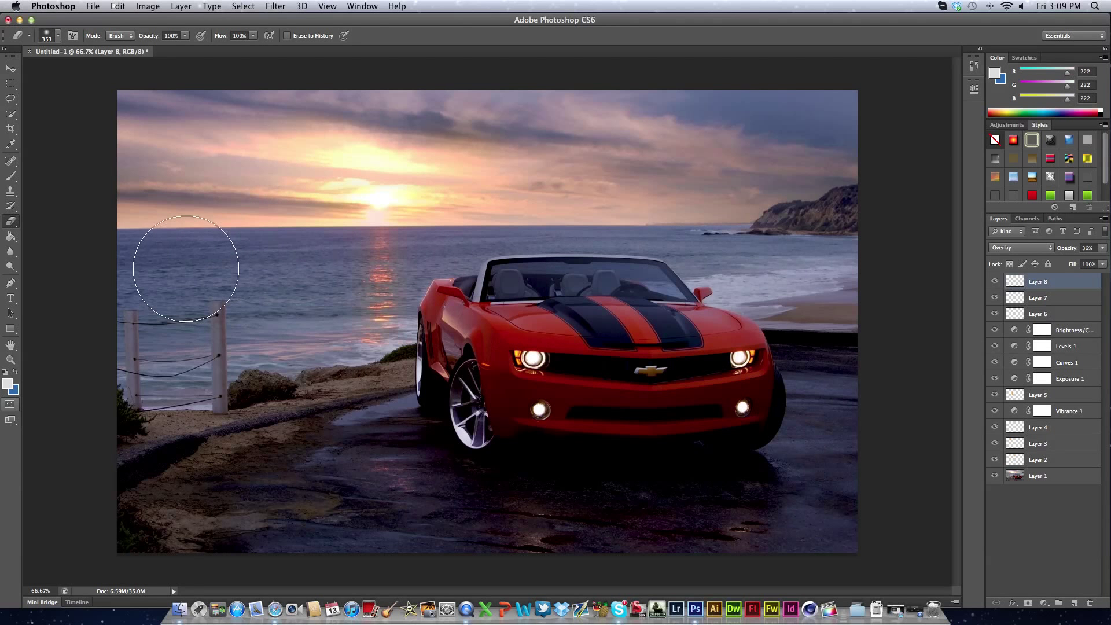
pyautogui.click(10, 69)
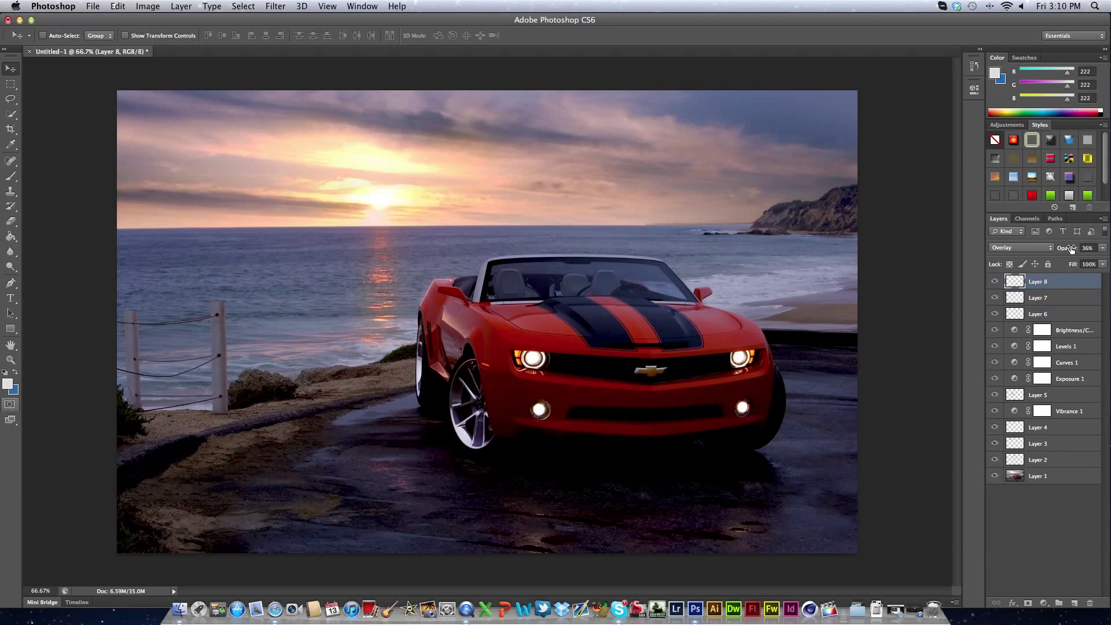
pyautogui.moveTo(1072, 249); pyautogui.dragTo(1066, 249)
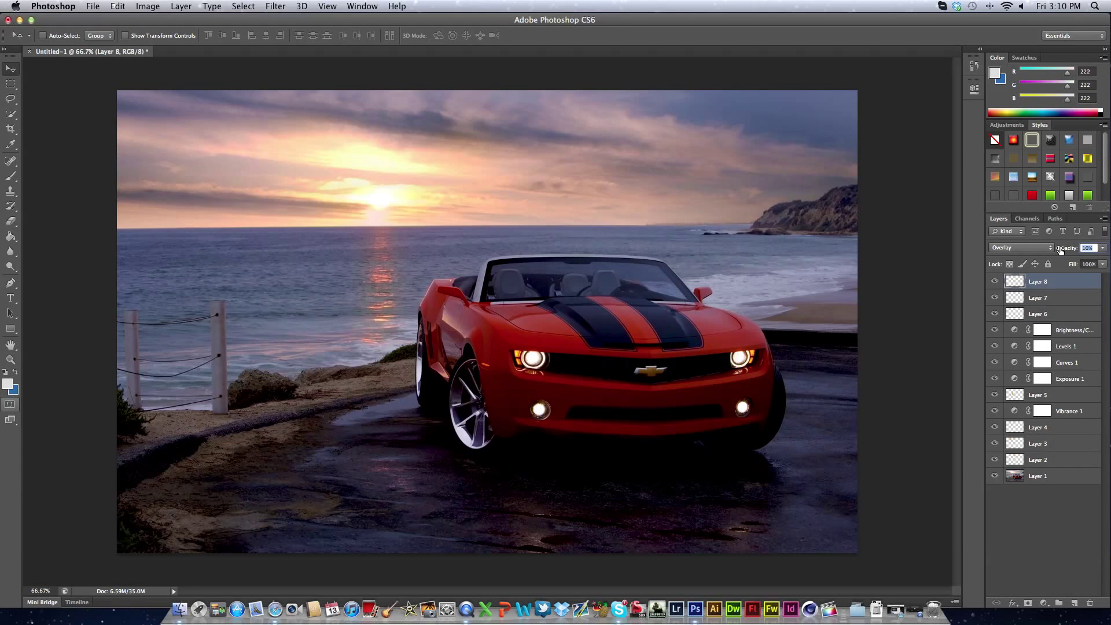